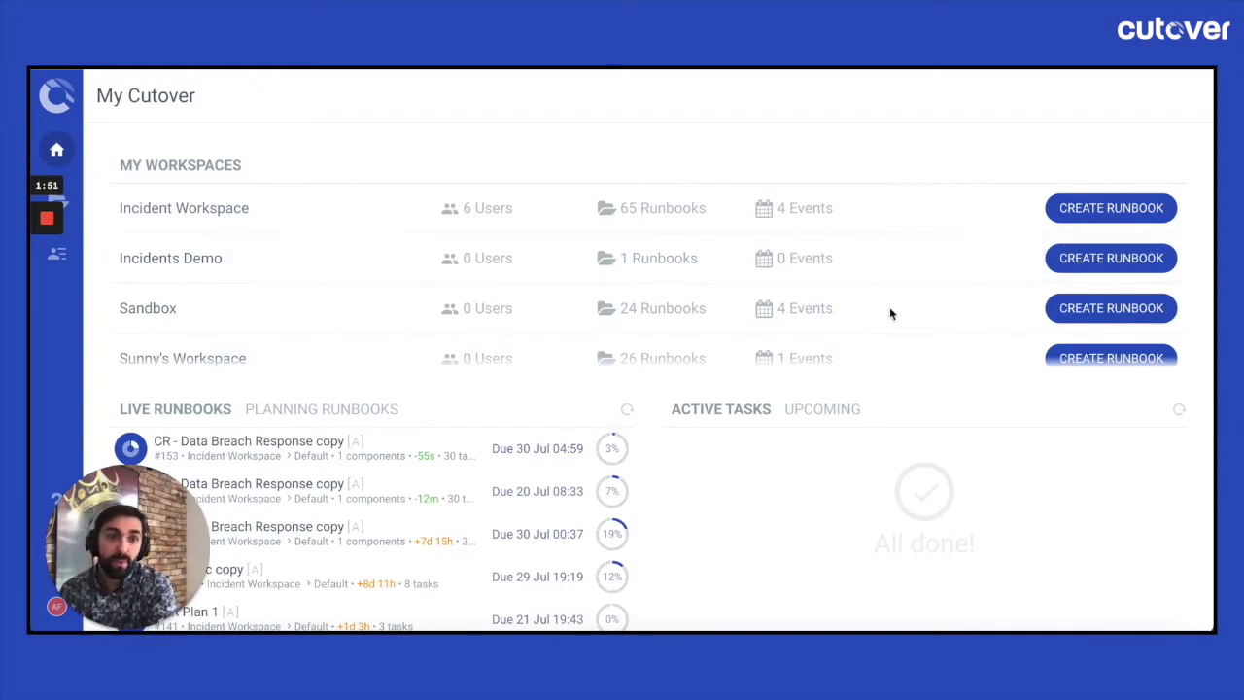
Start a new Dynamic Runbook in the Sandbox workspace with the title Hello world
{"action": "left_click", "coordinate": [1105, 309]}
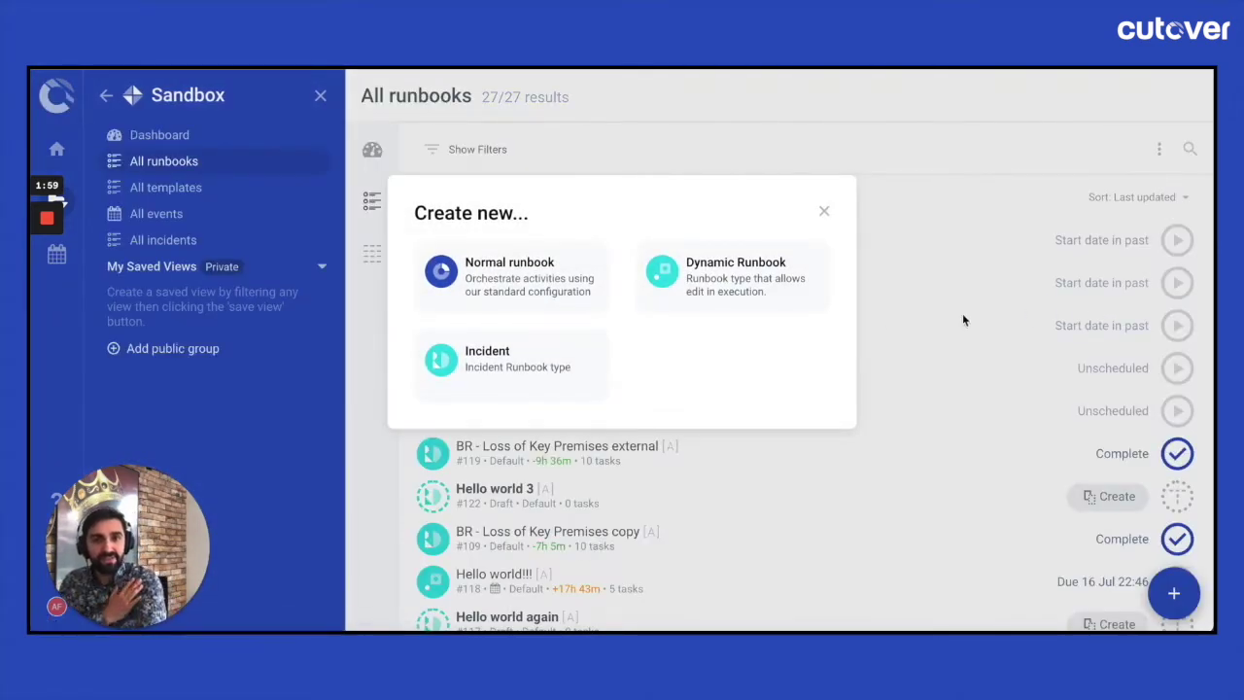
{"action": "left_click", "coordinate": [741, 286]}
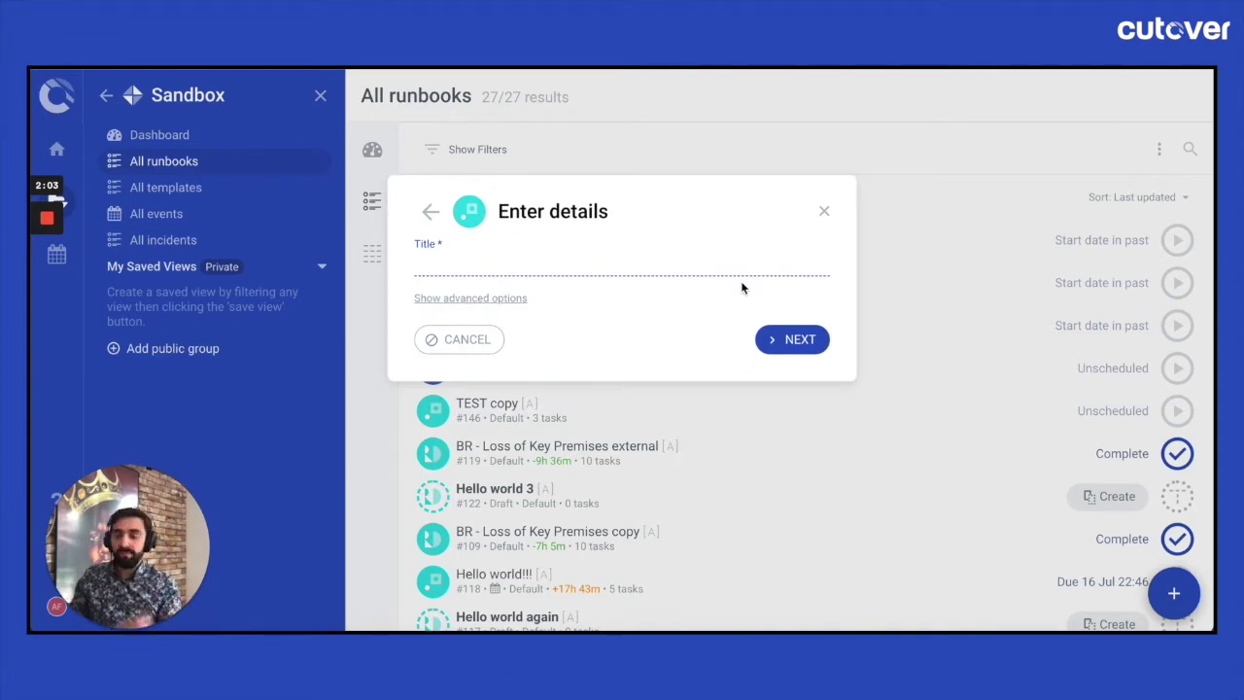
{"action": "type", "text": "Hello wo"}
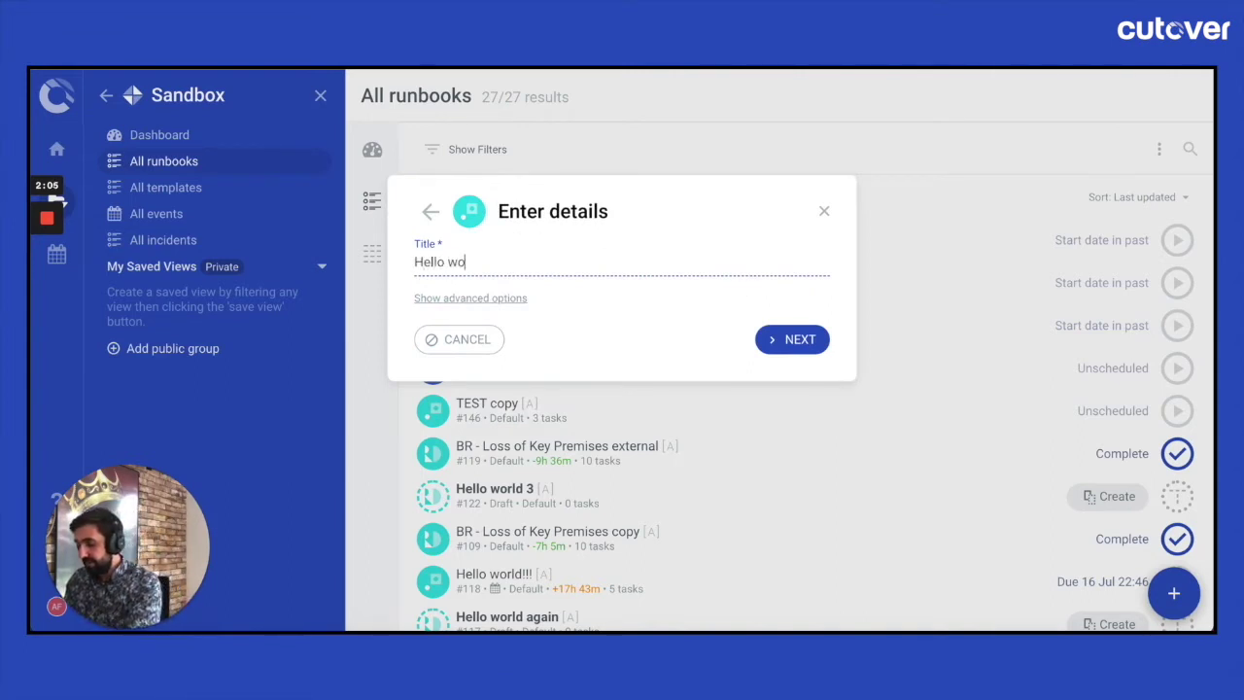
{"action": "type", "text": "rld"}
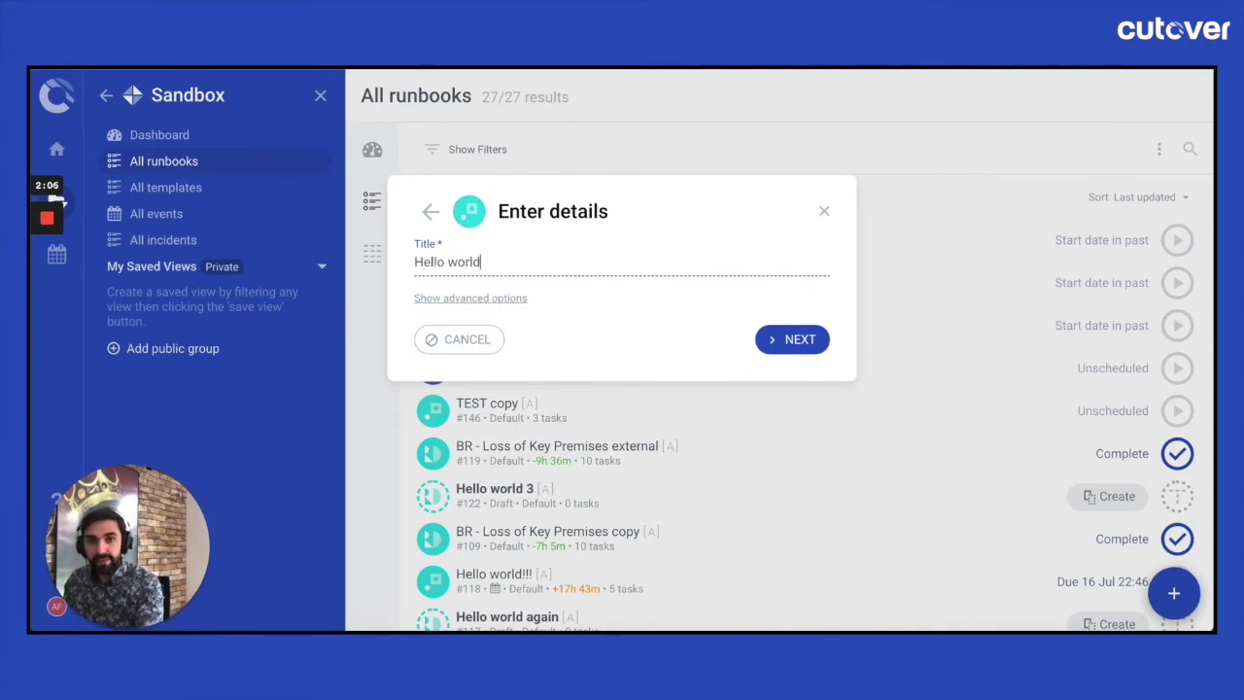
{"action": "left_click", "coordinate": [778, 336]}
Schedule the runbook's start for Thu, 29 Jul 2021 at 05:00 and create it
{"action": "left_click", "coordinate": [571, 400]}
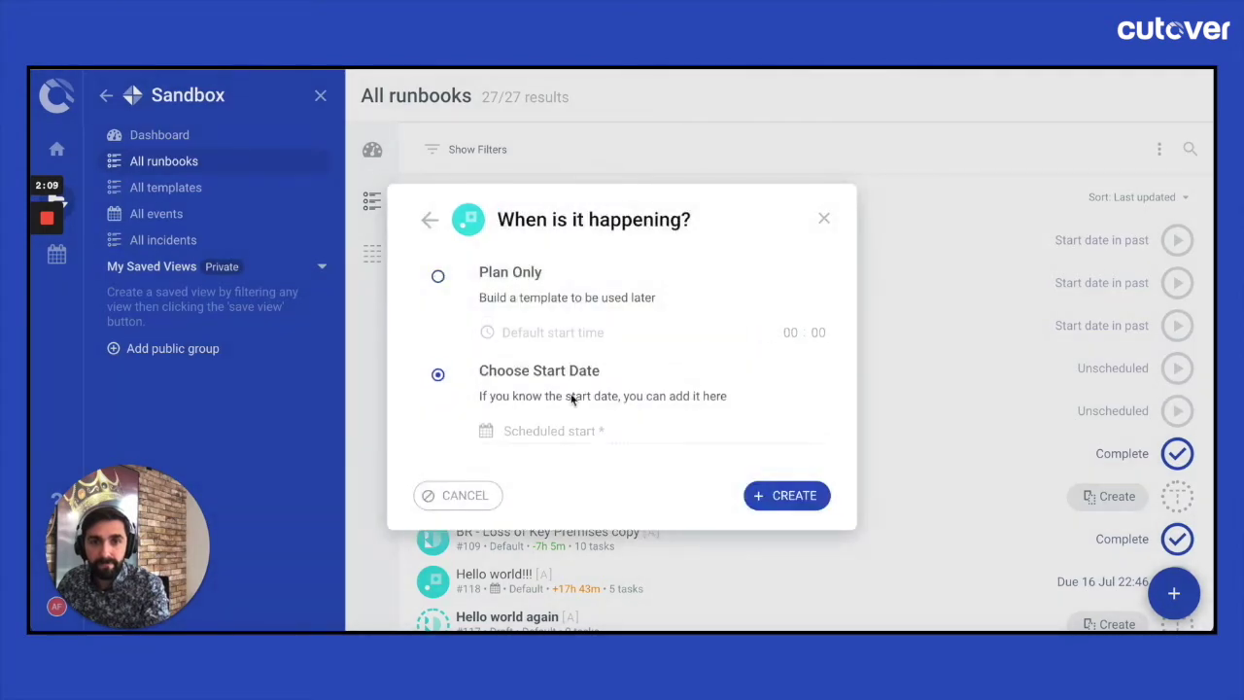
{"action": "left_click", "coordinate": [639, 418]}
{"action": "left_click", "coordinate": [587, 579]}
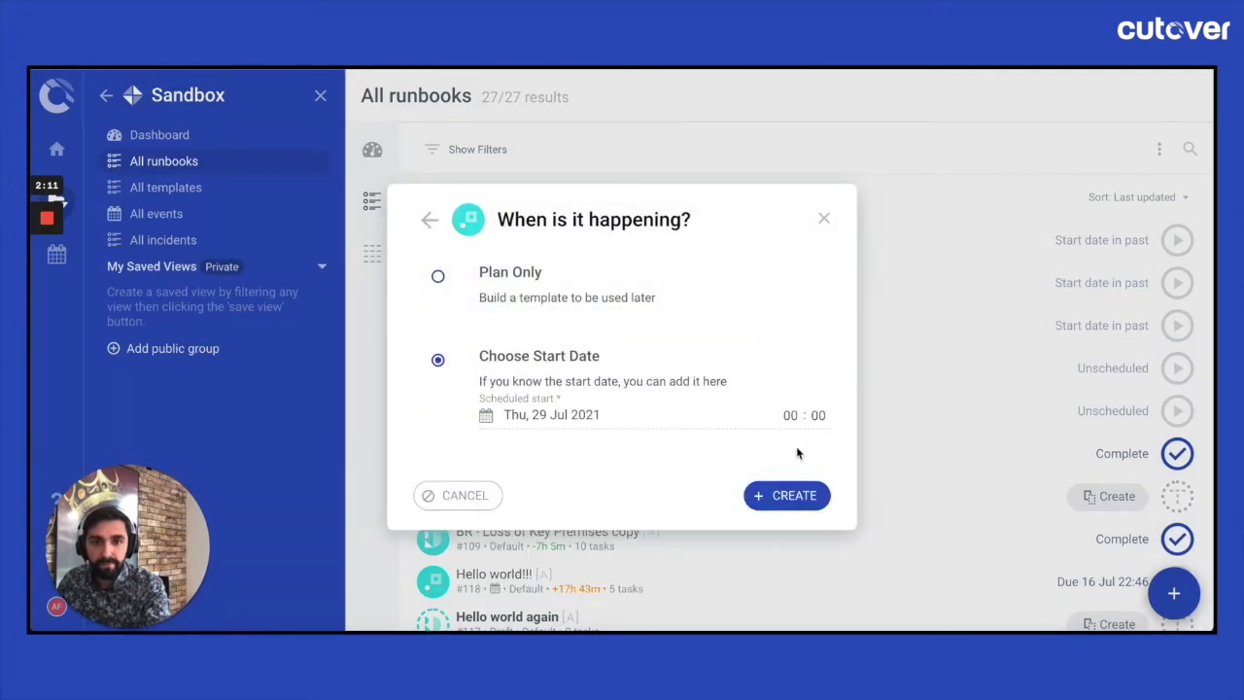
{"action": "left_click", "coordinate": [791, 406]}
{"action": "left_click", "coordinate": [792, 406]}
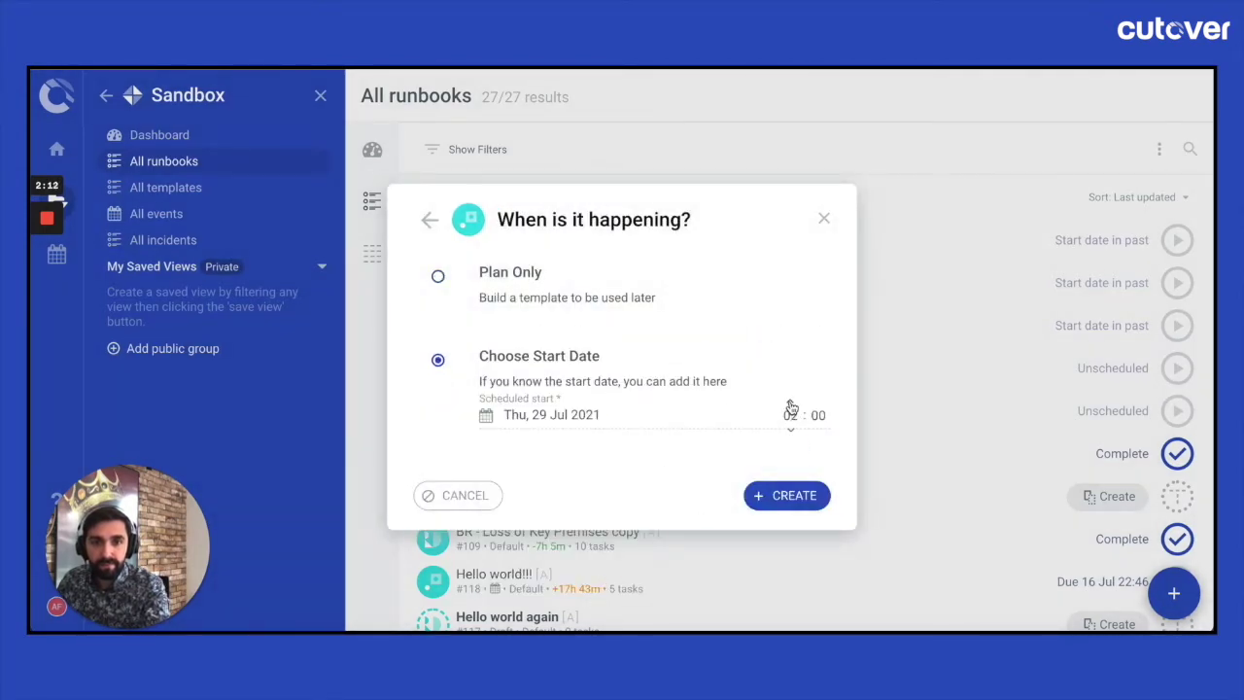
{"action": "left_click", "coordinate": [789, 496]}
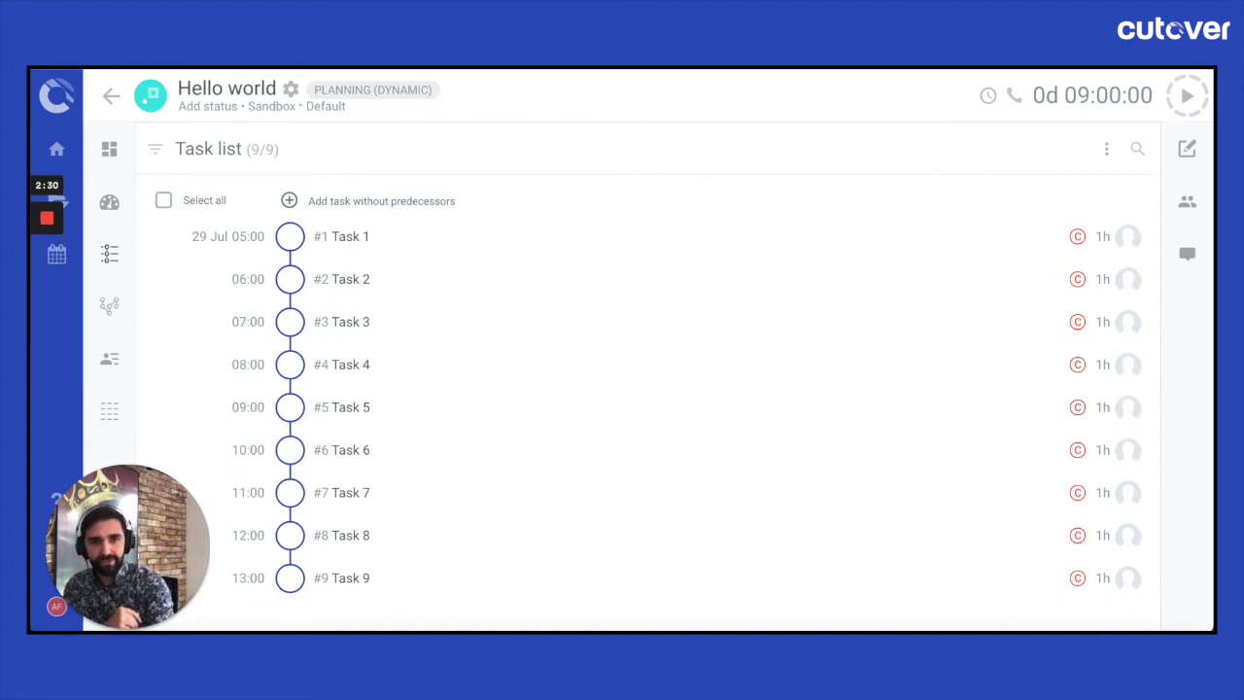
Start the Hello world runbook as a Live run with communications set to Off
{"action": "left_click", "coordinate": [1187, 96]}
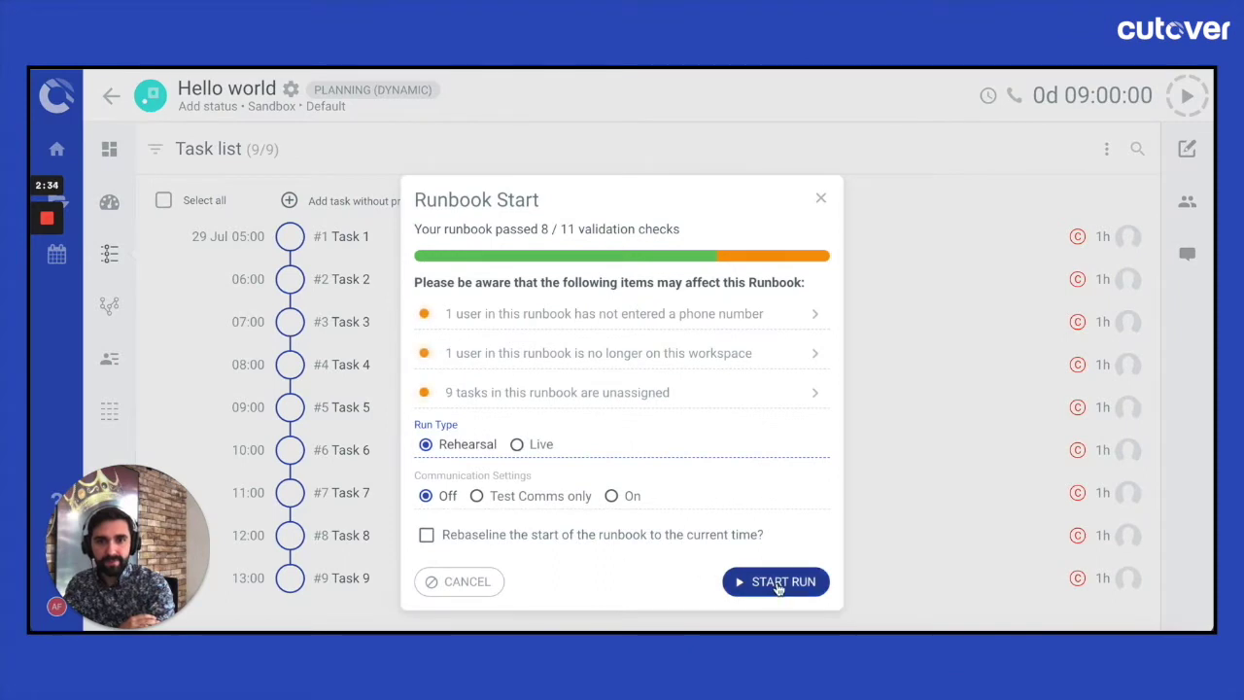
{"action": "left_click", "coordinate": [541, 451]}
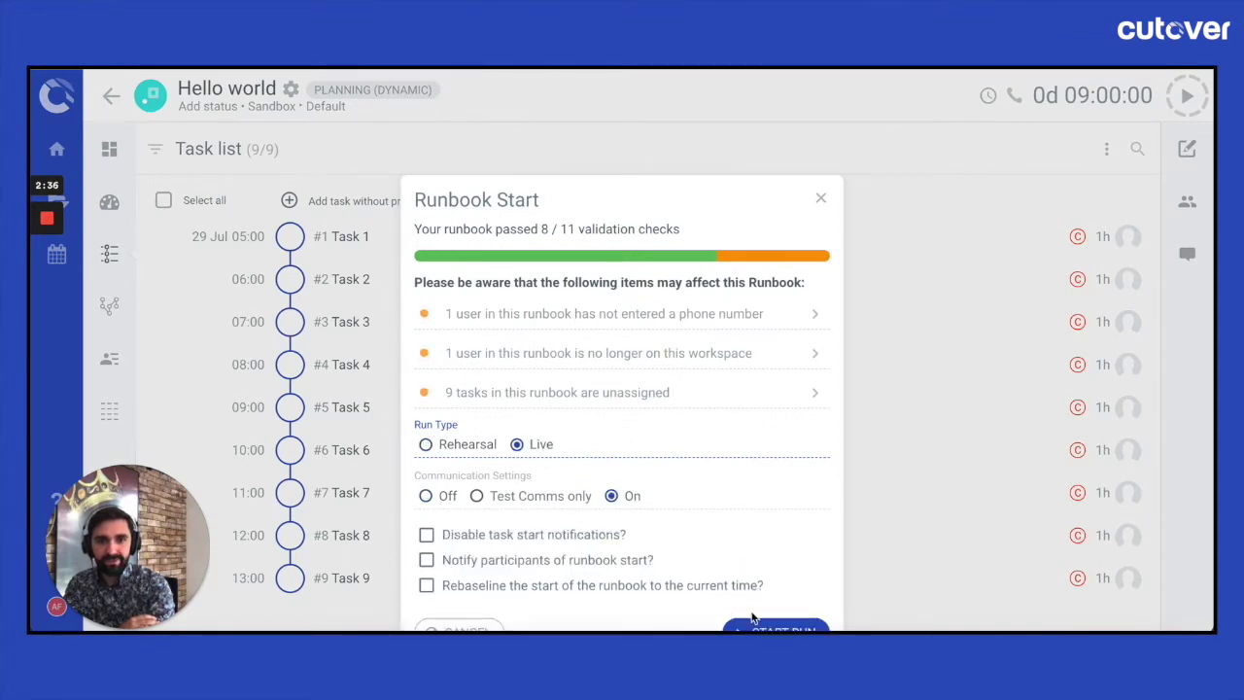
{"action": "left_click", "coordinate": [432, 500]}
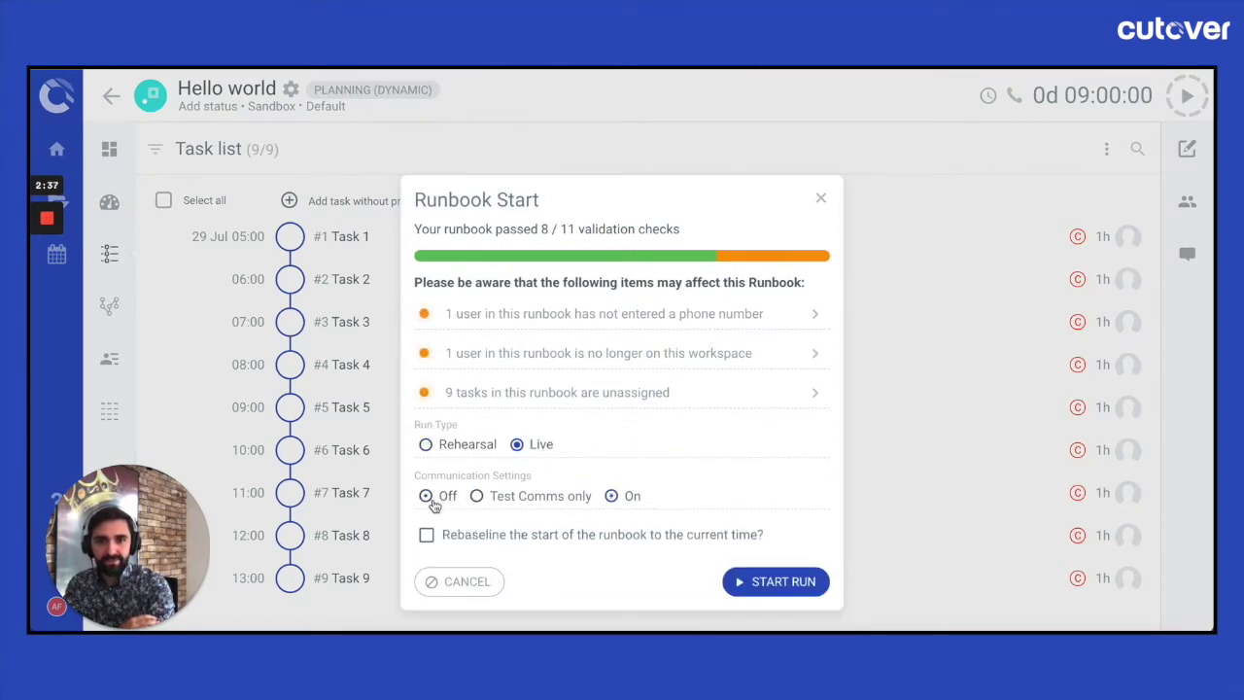
{"action": "left_click", "coordinate": [744, 581]}
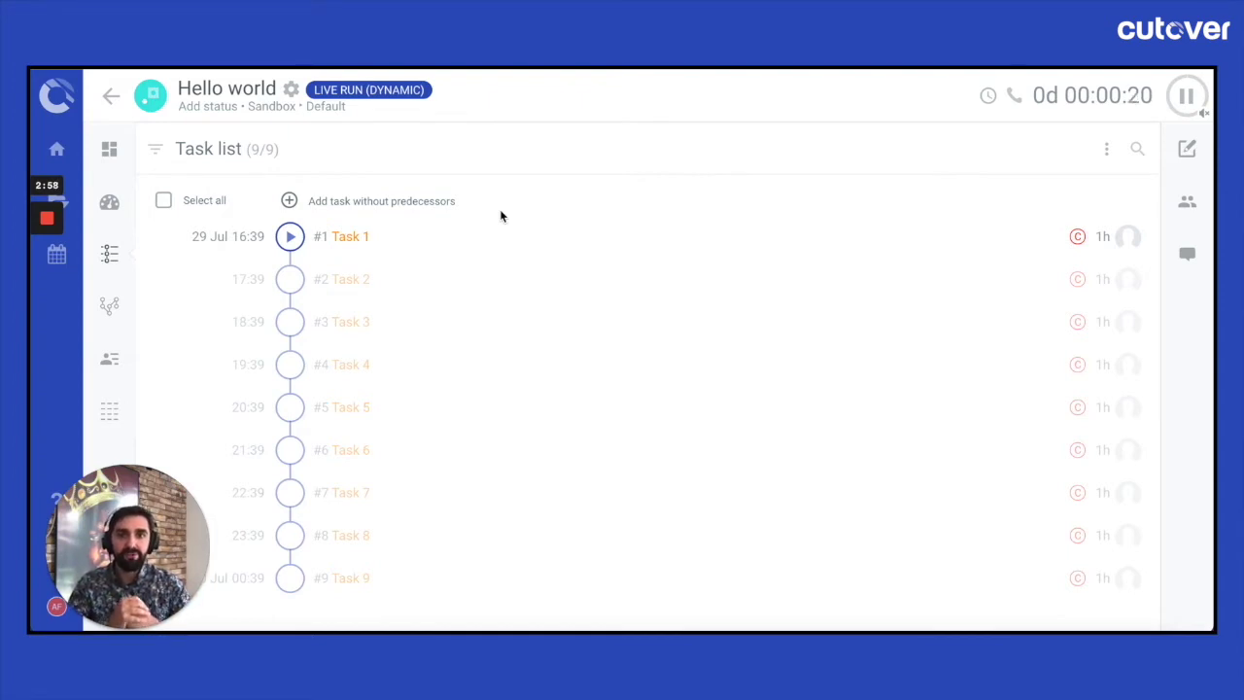
Start Task 1 in the live run and mark it as complete
{"action": "left_click", "coordinate": [300, 242]}
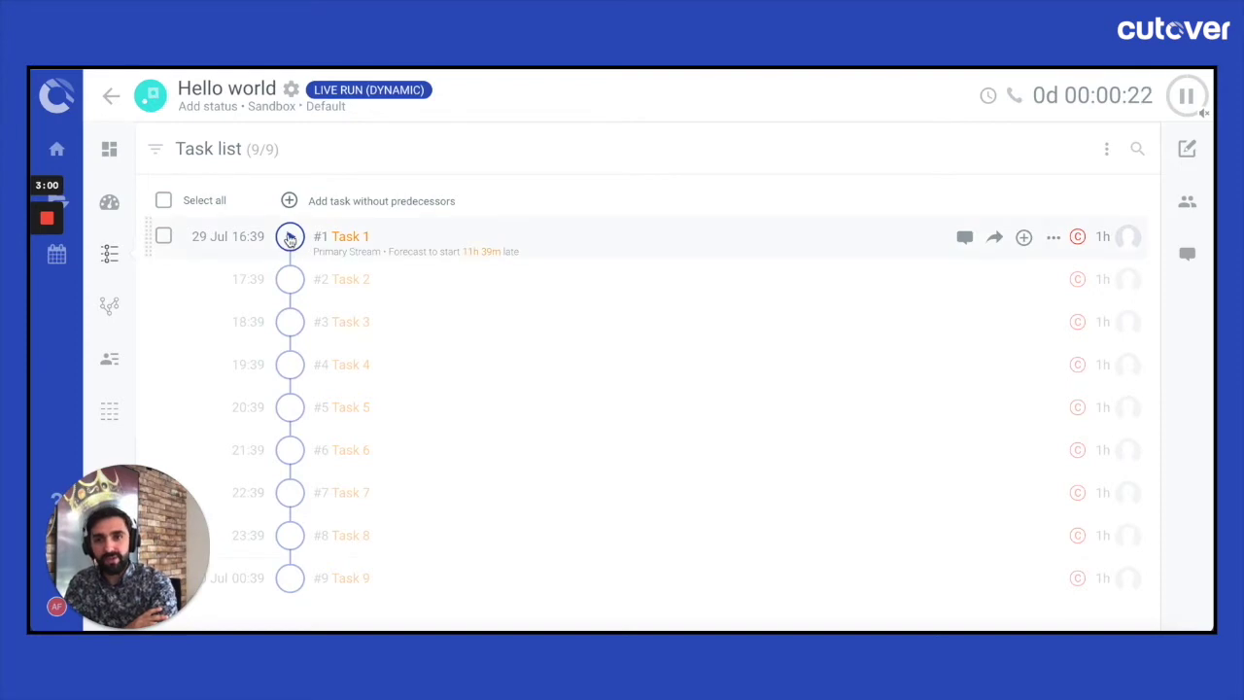
{"action": "left_click", "coordinate": [289, 238]}
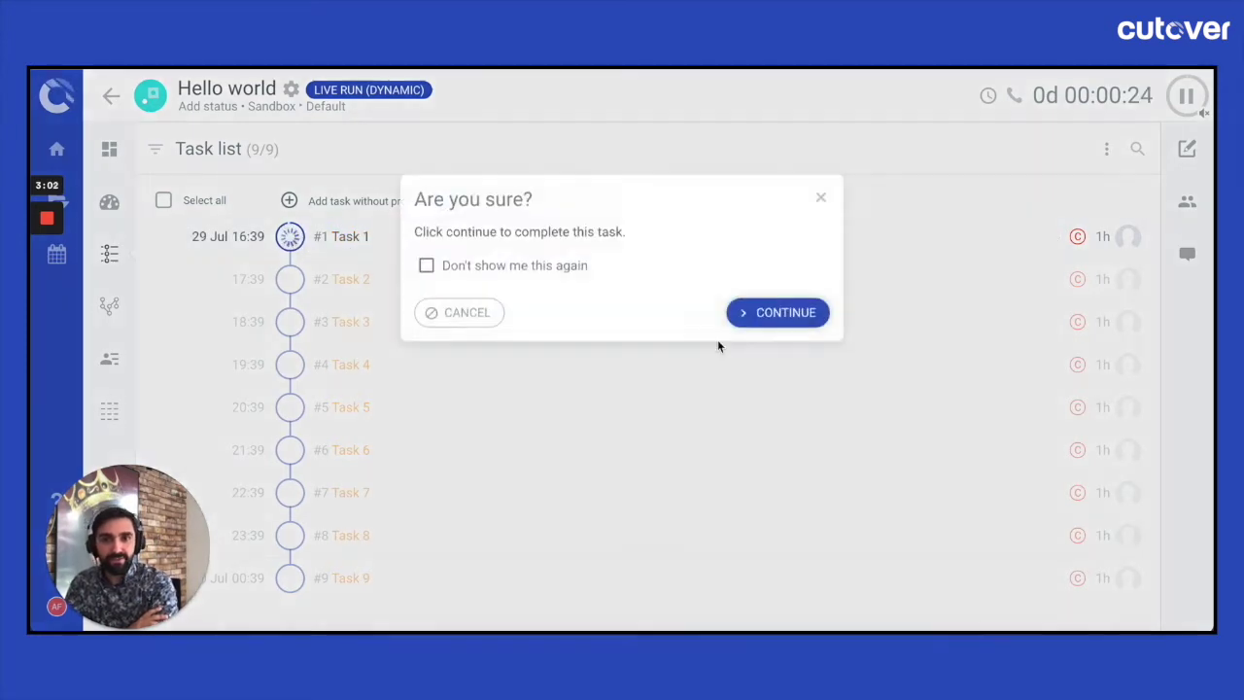
{"action": "left_click", "coordinate": [772, 312]}
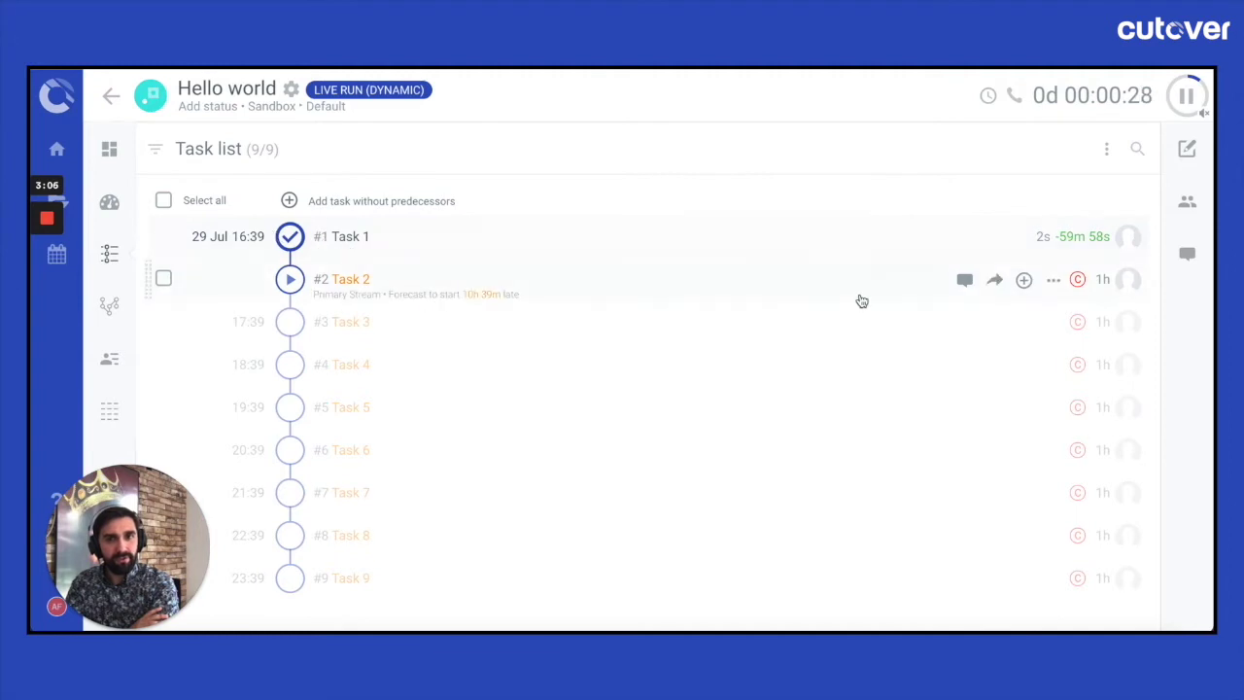
Add a new task named Task 2.1 directly after Task 2 in the live run
{"action": "left_click", "coordinate": [1023, 281]}
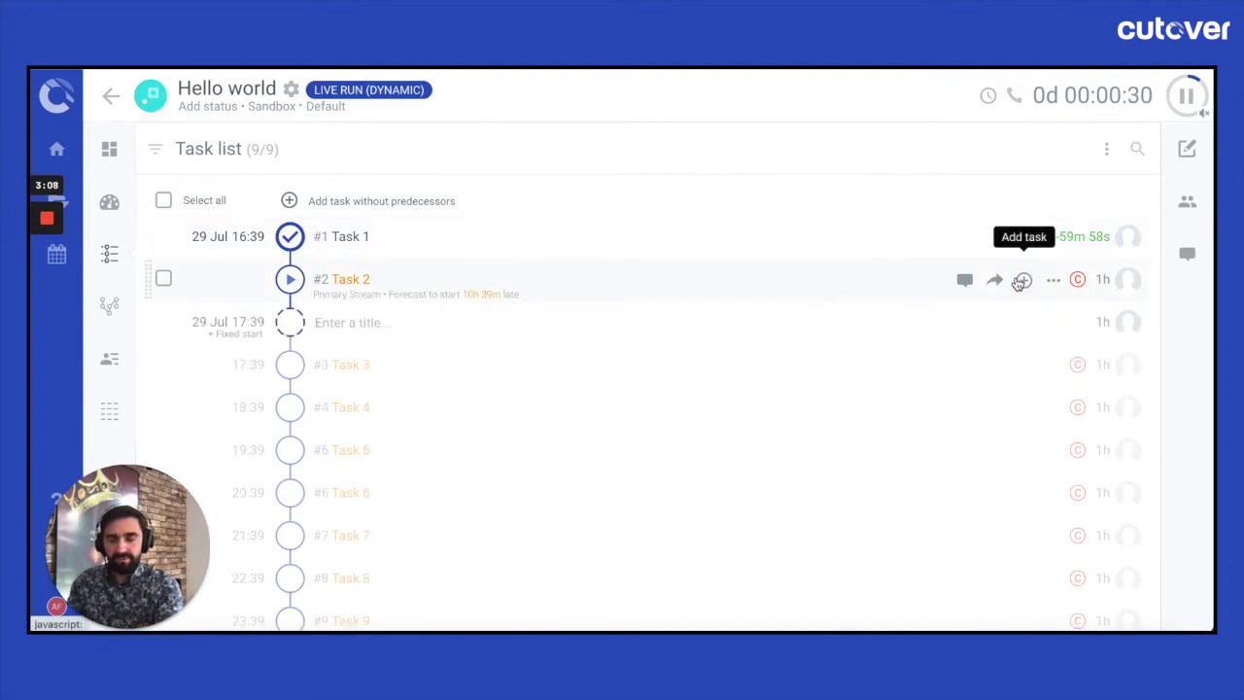
{"action": "type", "text": "Task 2.1"}
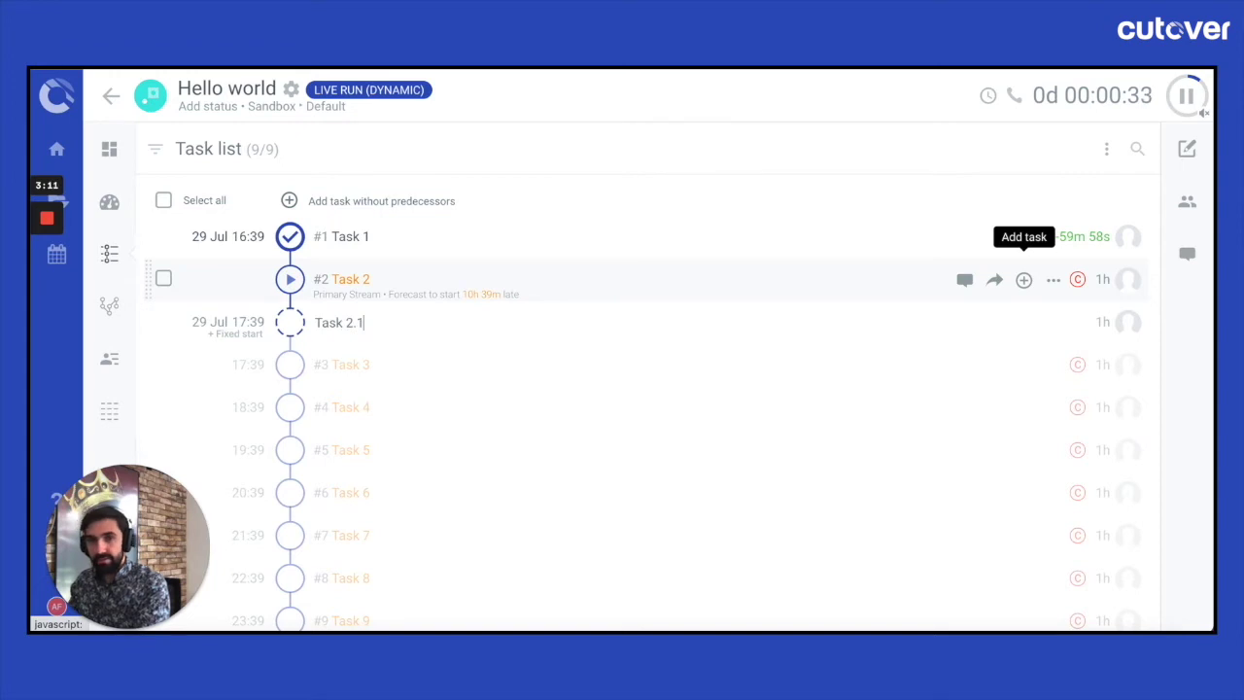
{"action": "key", "text": "Return"}
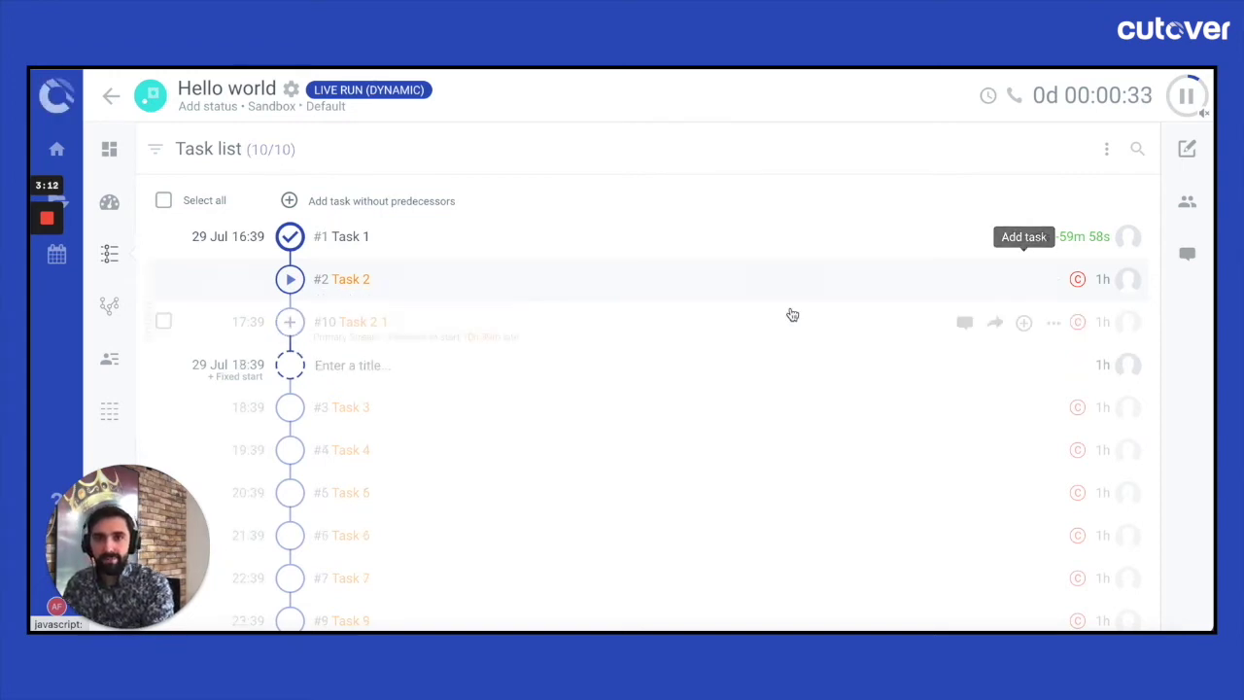
{"action": "key", "text": "Escape"}
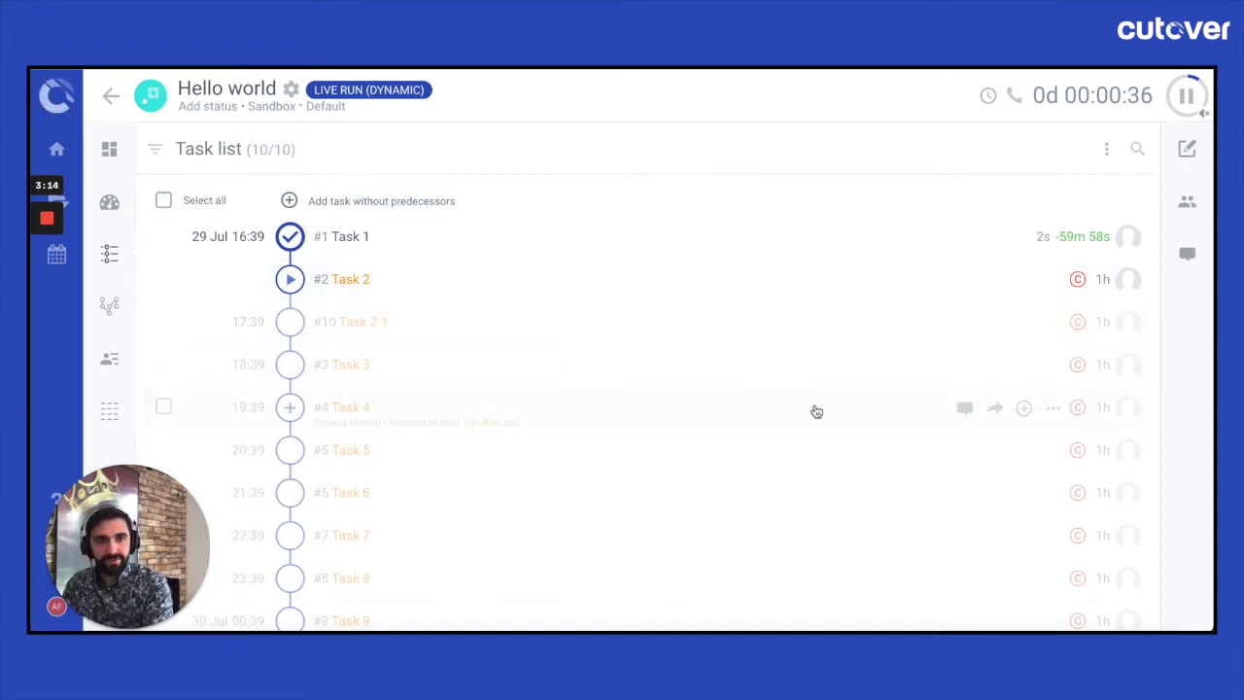
Change Task 4 to Level 2, keeping its title and Normal task type, and save the task
{"action": "left_click", "coordinate": [678, 416]}
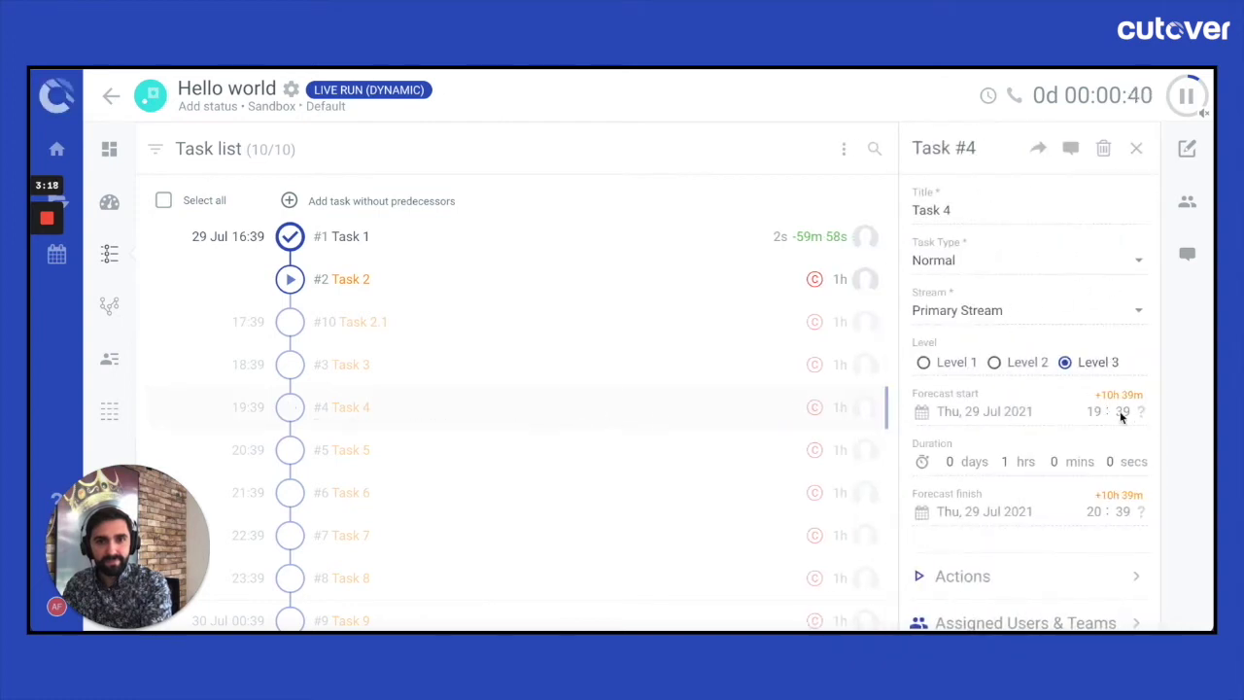
{"action": "left_click", "coordinate": [994, 362]}
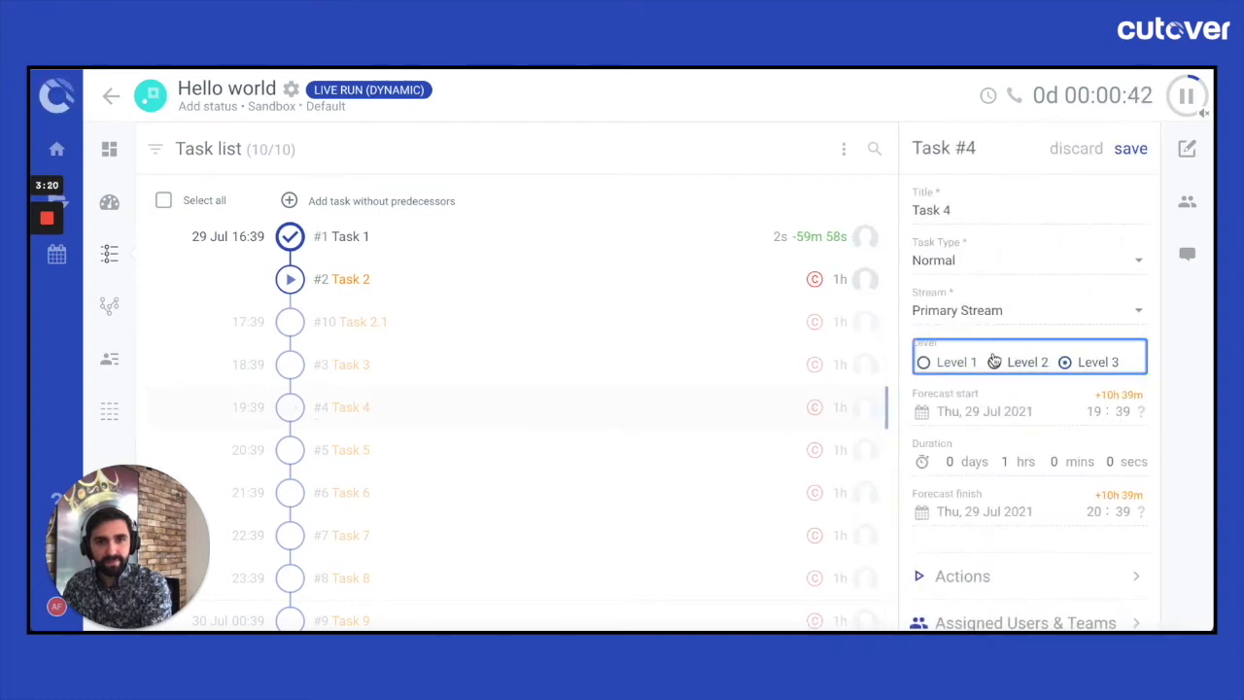
{"action": "left_click", "coordinate": [995, 361]}
{"action": "left_click", "coordinate": [957, 210]}
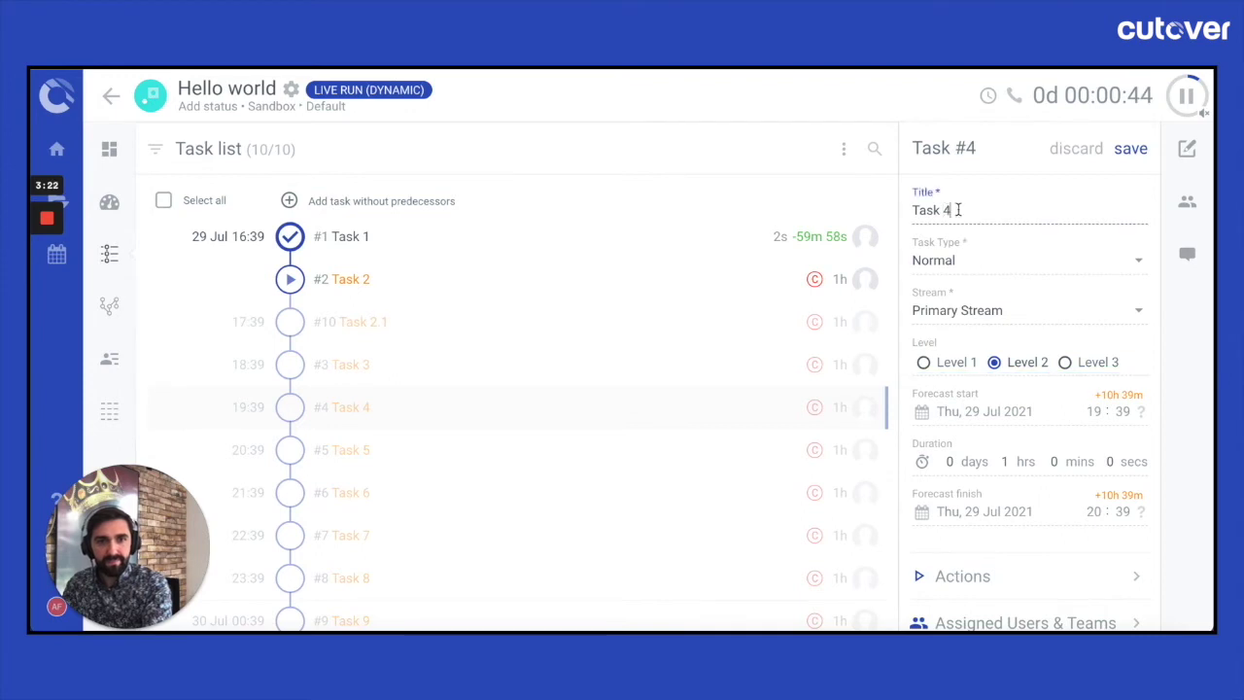
{"action": "left_click", "coordinate": [977, 257]}
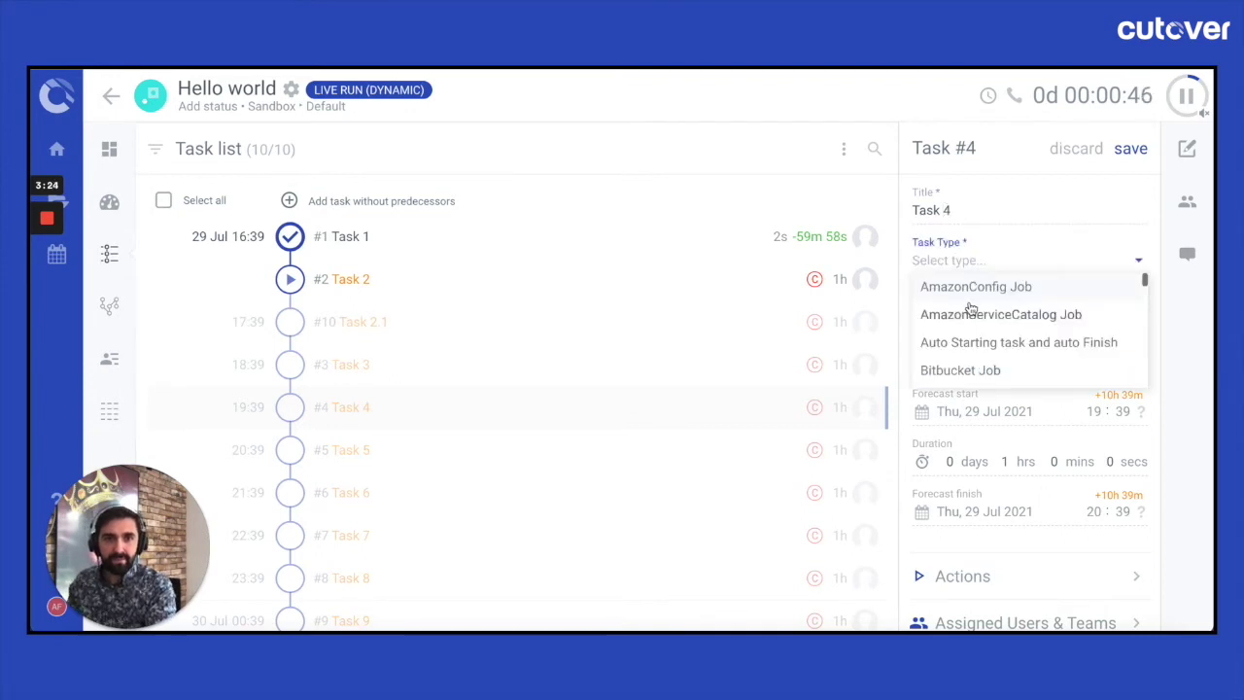
{"action": "left_click", "coordinate": [1129, 155]}
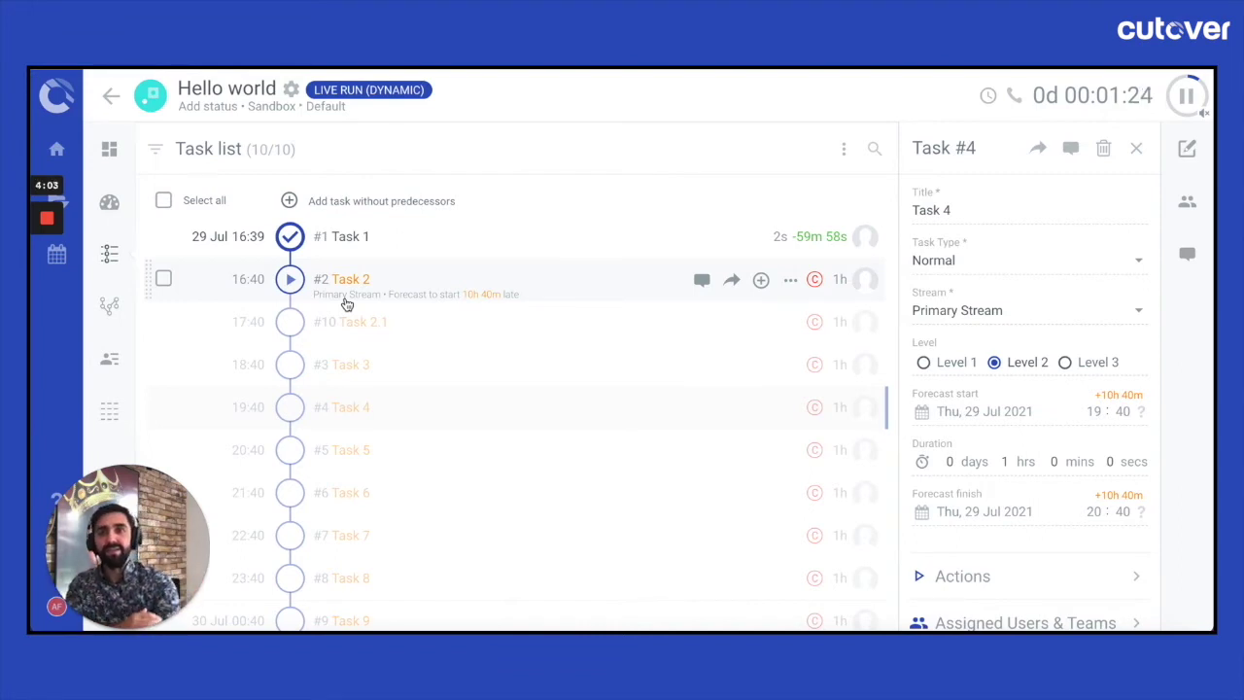
Leave the Sandbox runbook and begin a new Incident runbook in the Incidents Demo workspace from the DDOS Response template
{"action": "left_click", "coordinate": [110, 95]}
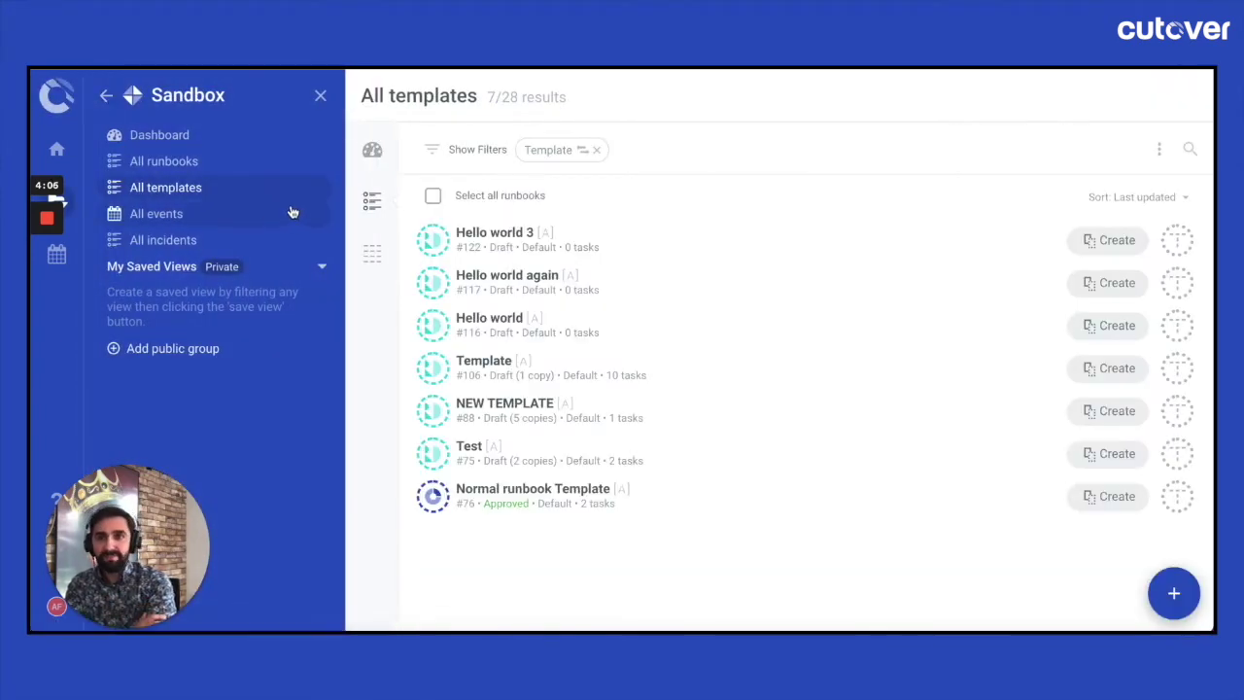
{"action": "left_click", "coordinate": [58, 149]}
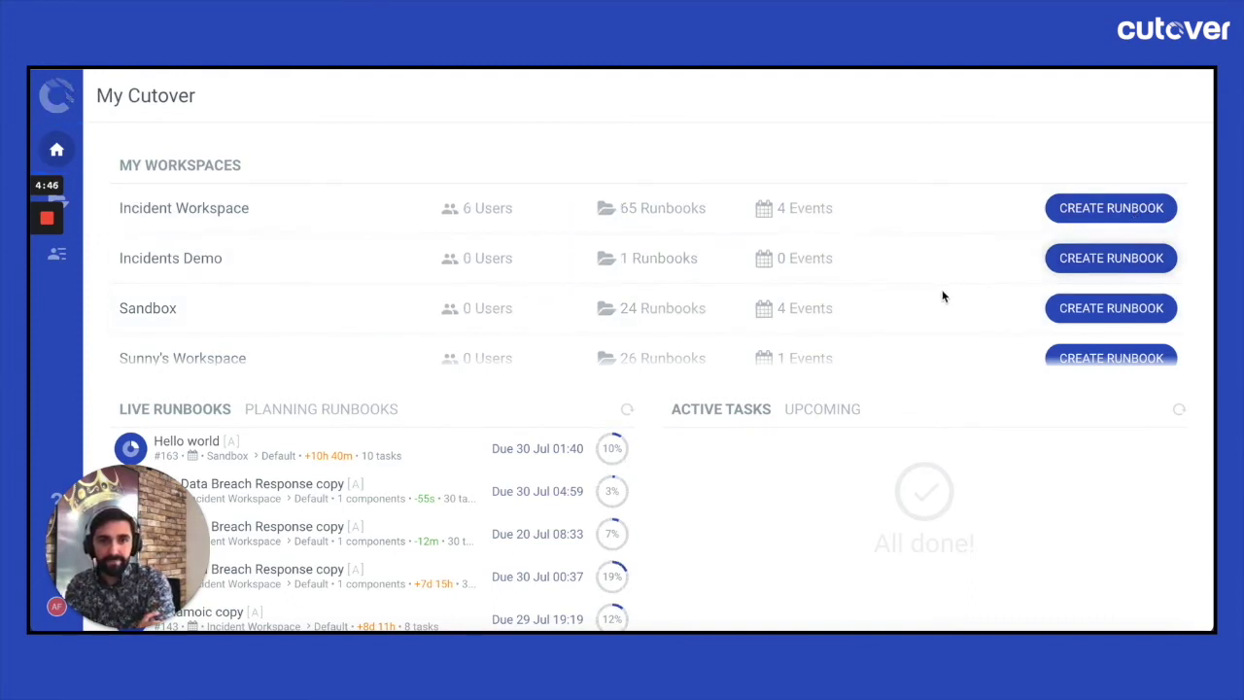
{"action": "left_click", "coordinate": [1093, 251]}
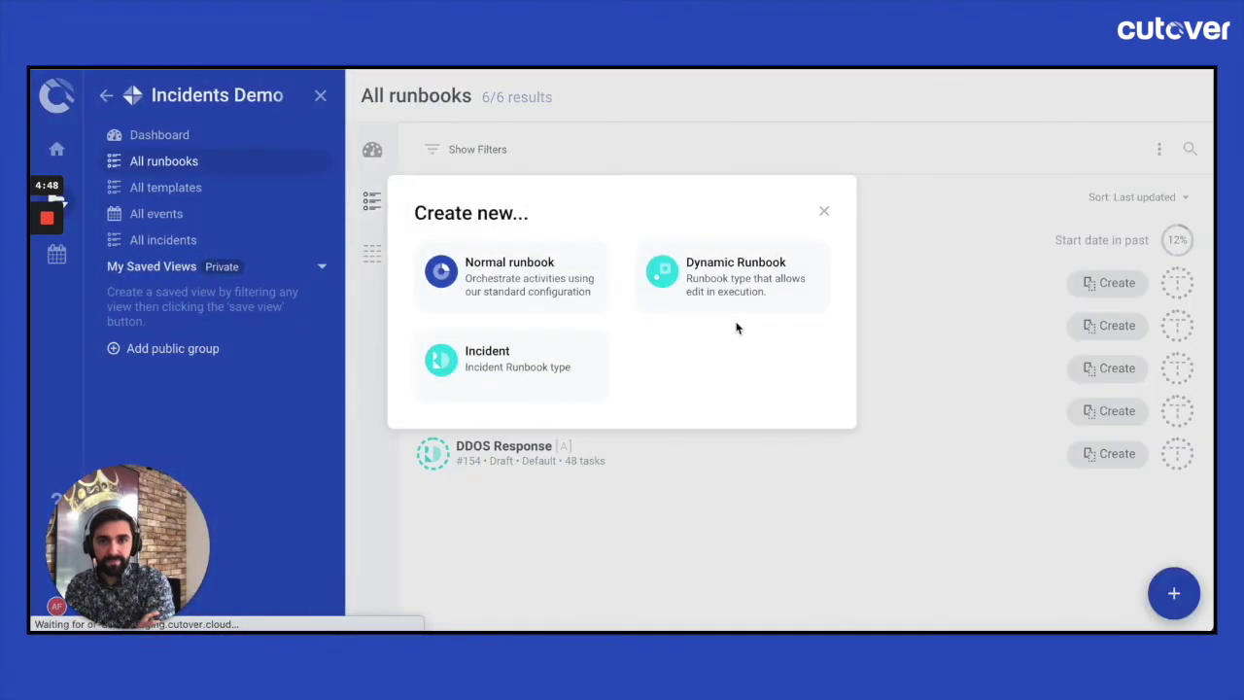
{"action": "left_click", "coordinate": [524, 375]}
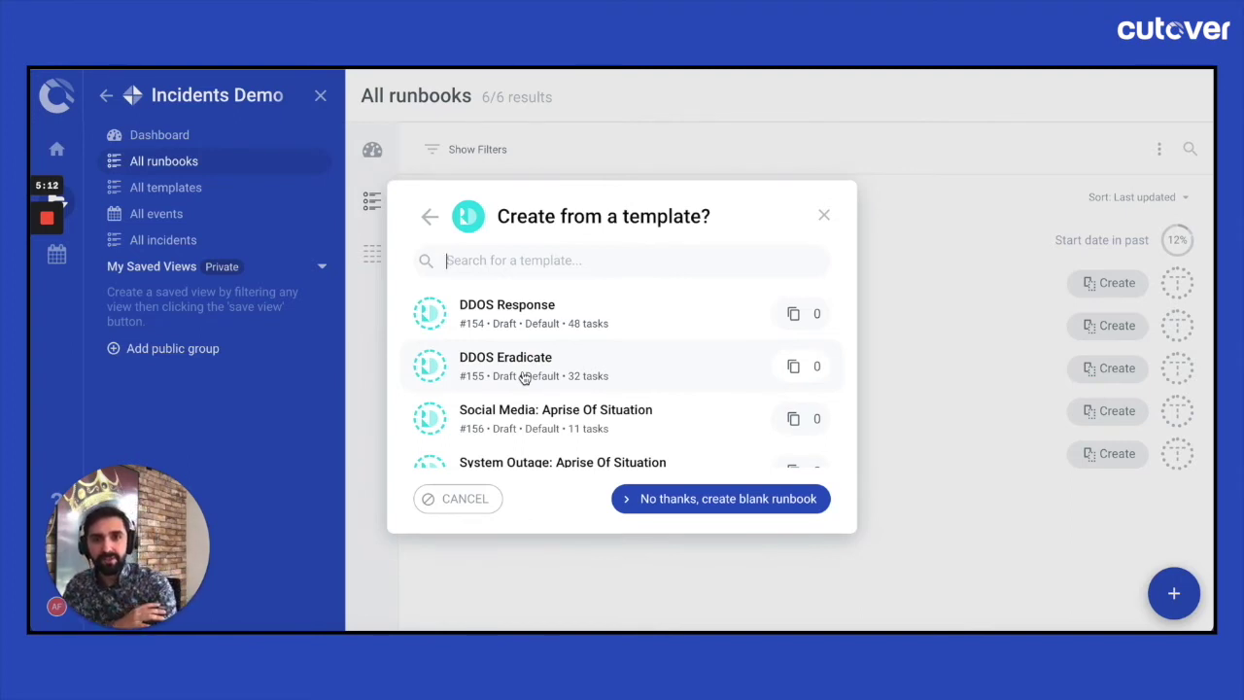
{"action": "left_click", "coordinate": [585, 317]}
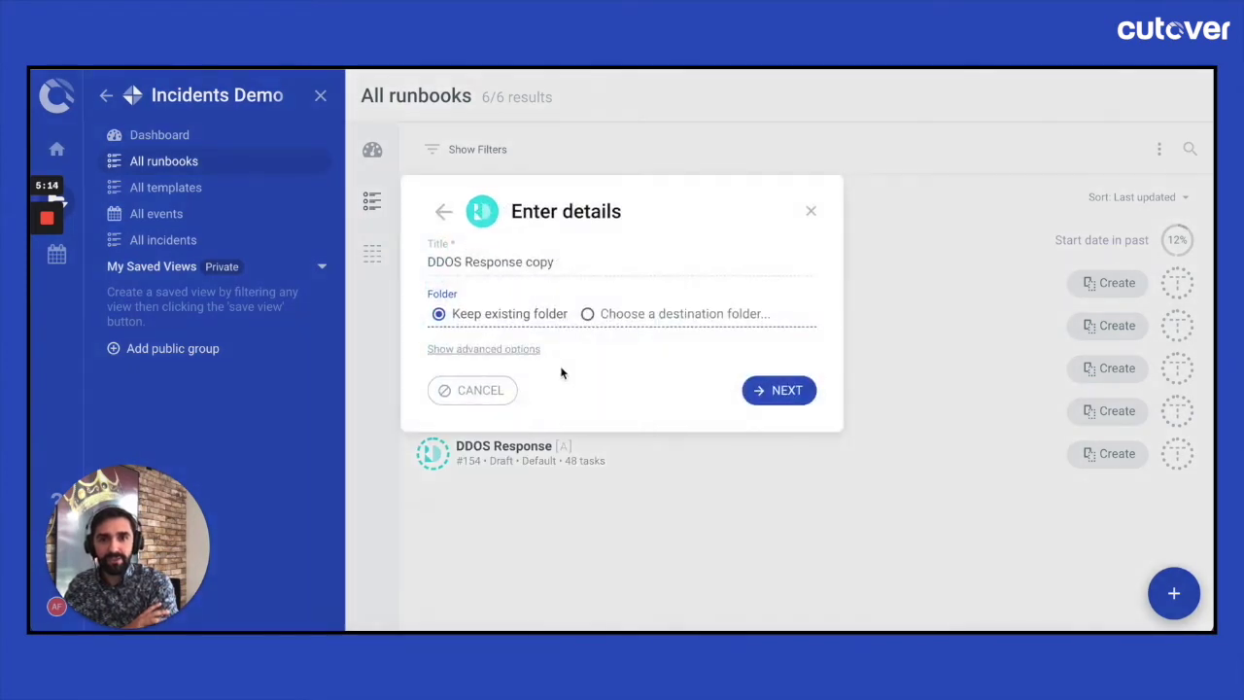
Title the incident runbook DDOS Response Demo, keep its existing folder, and create it with the Start now option
{"action": "left_click", "coordinate": [559, 262]}
{"action": "key", "text": "BackSpace"}
{"action": "key", "text": "BackSpace"}
{"action": "key", "text": "BackSpace"}
{"action": "key", "text": "BackSpace"}
{"action": "key", "text": "BackSpace"}
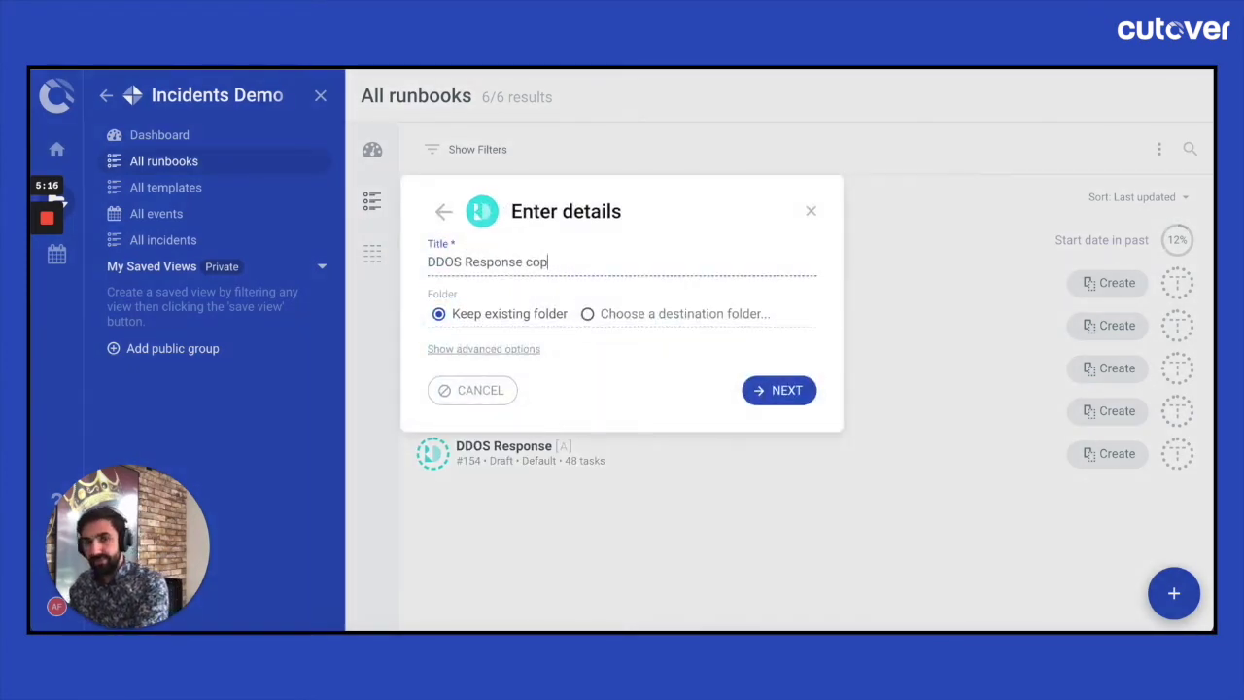
{"action": "type", "text": "Demo"}
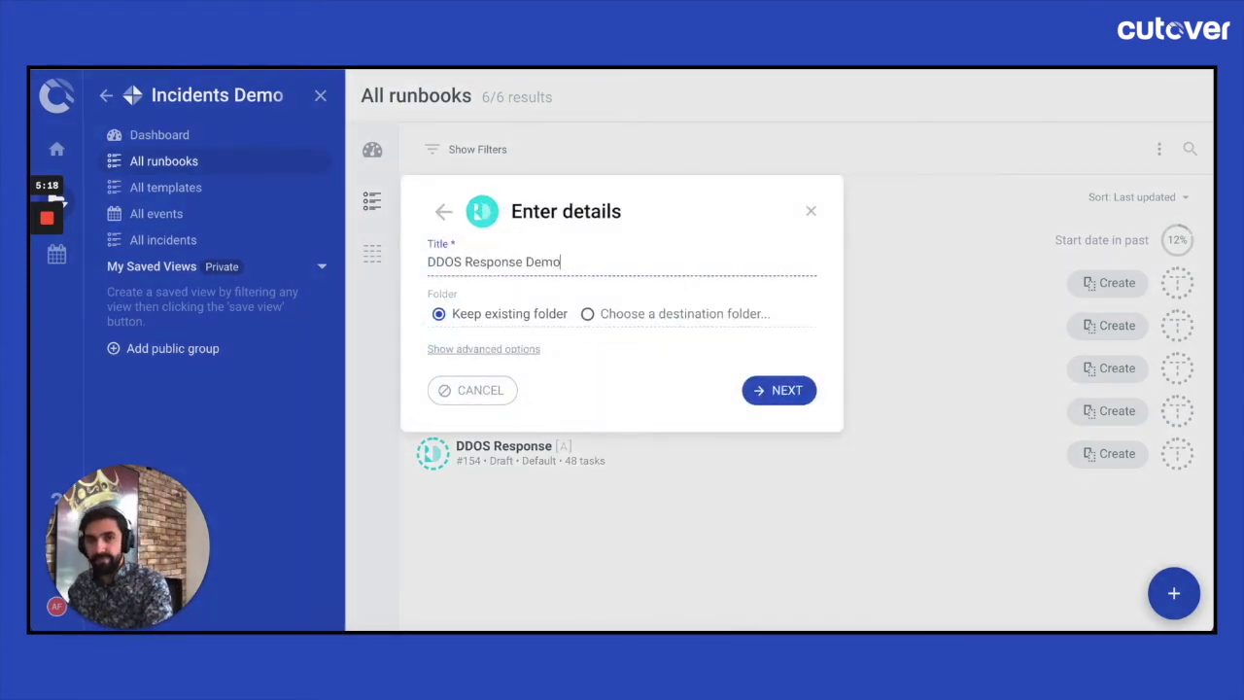
{"action": "left_click", "coordinate": [780, 390]}
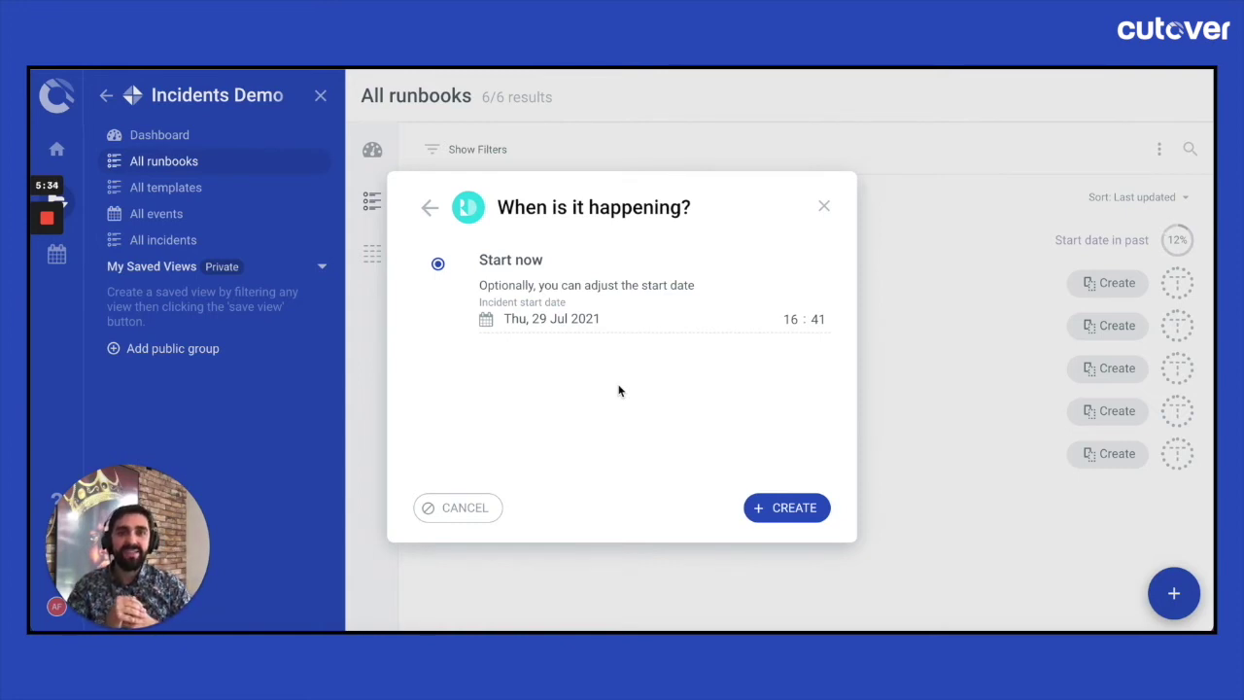
{"action": "left_click", "coordinate": [782, 506]}
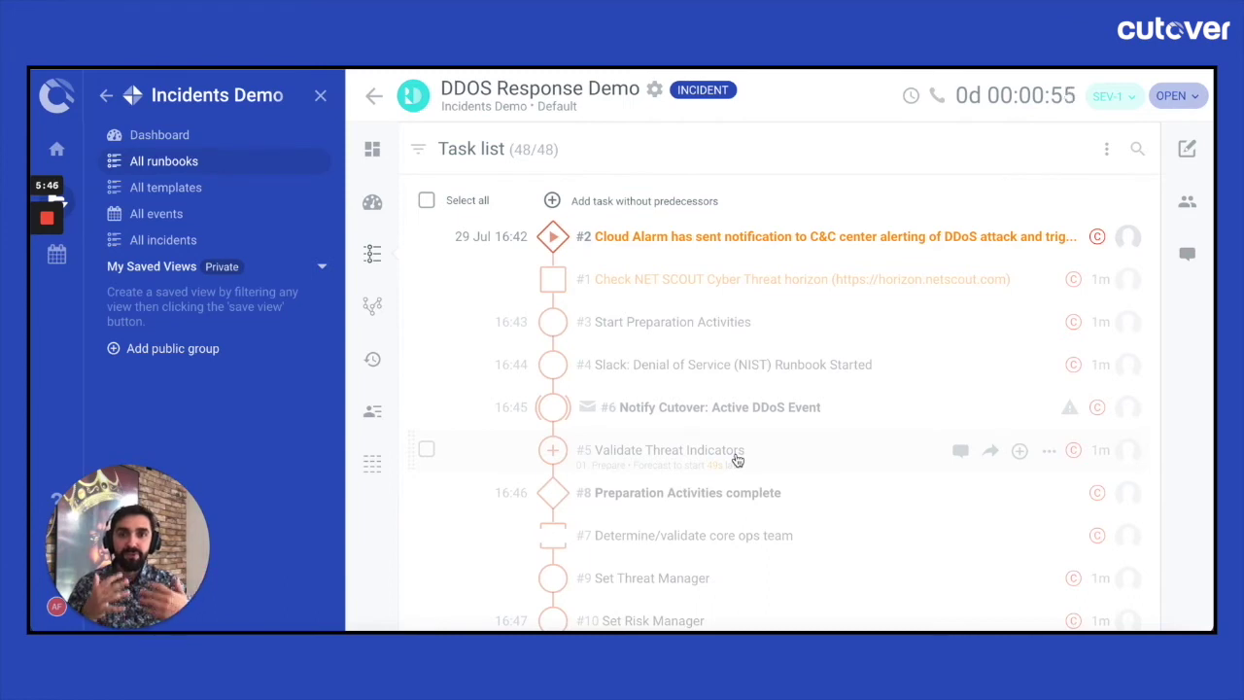
Hide the Incidents Demo workspace navigation and view the severity levels available for the incident
{"action": "left_click", "coordinate": [318, 95]}
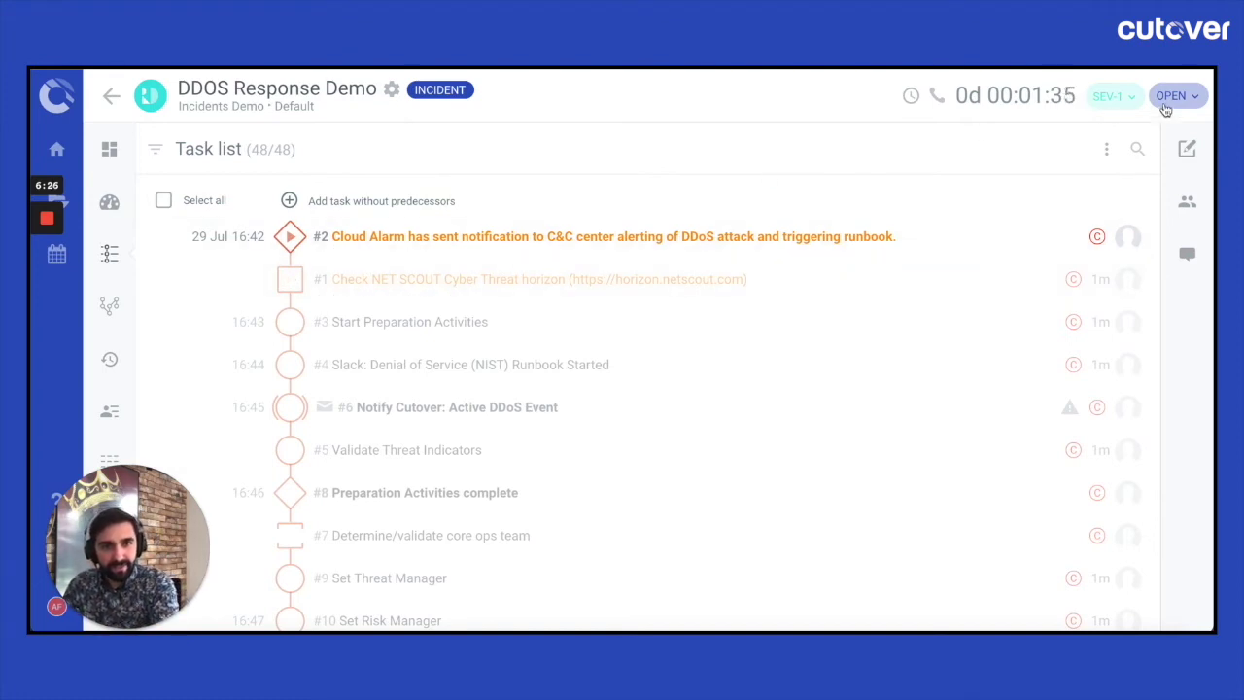
{"action": "left_click", "coordinate": [1114, 98]}
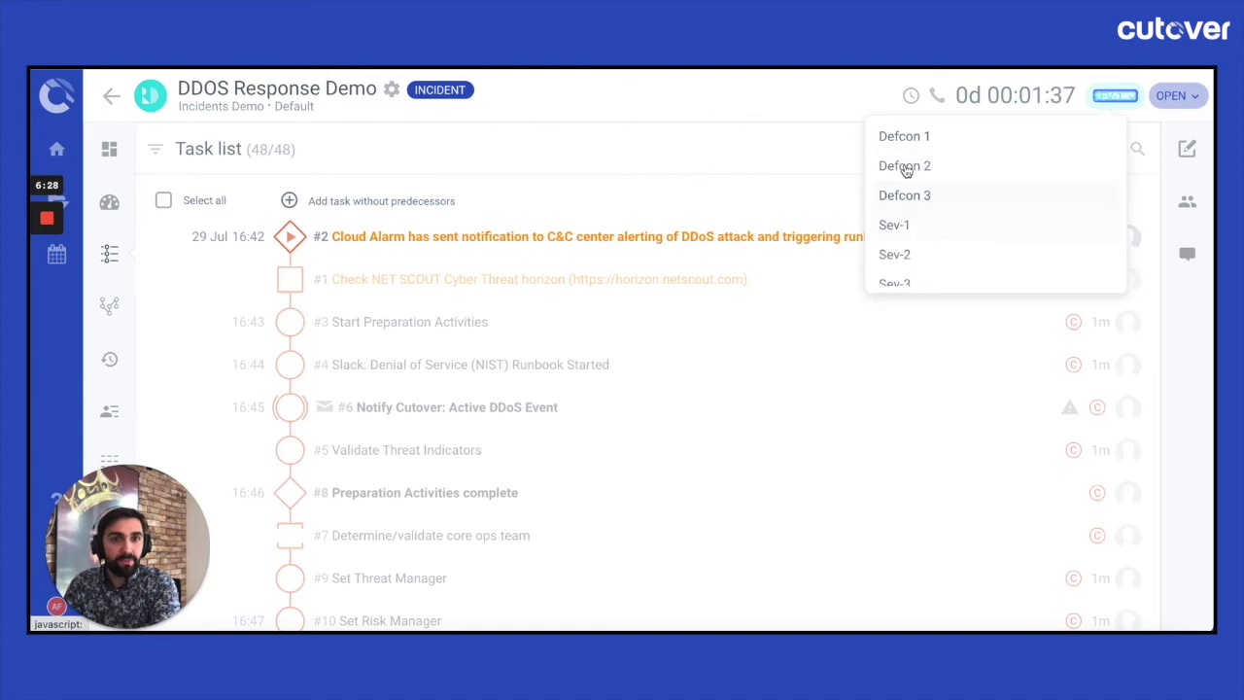
{"action": "left_click", "coordinate": [775, 171]}
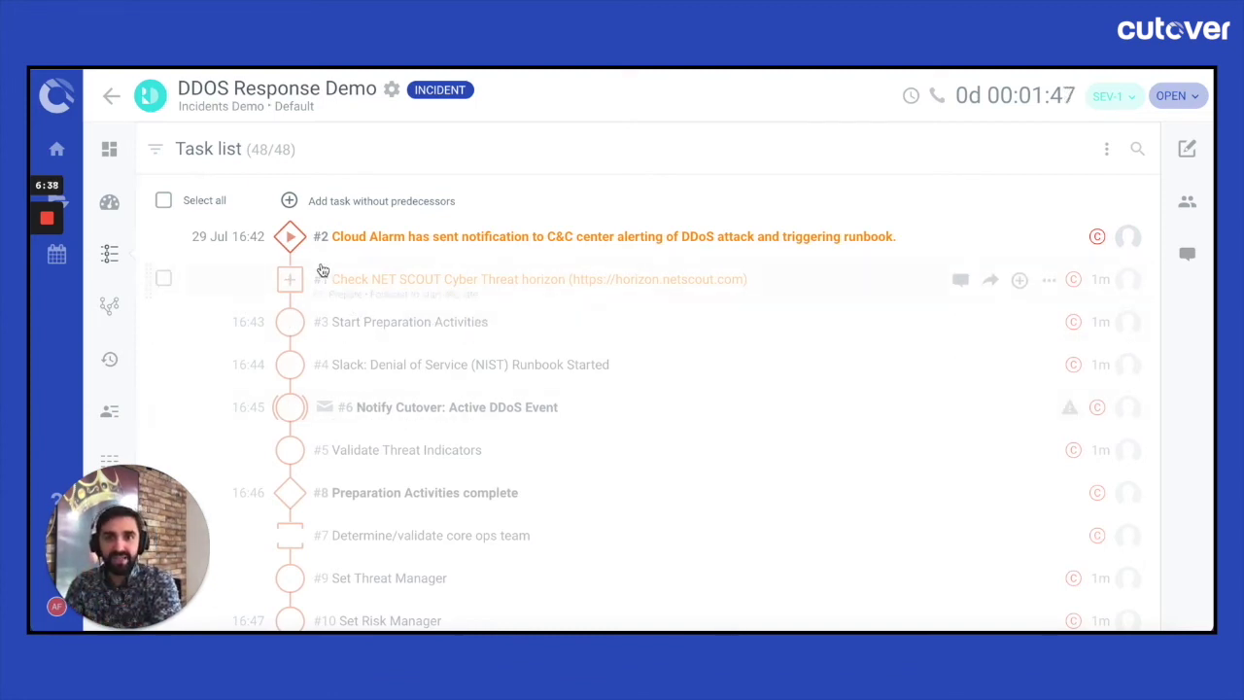
Complete the Cloud Alarm notification task, and finish the Check NET SCOUT Cyber Threat horizon task with test result Pass
{"action": "left_click", "coordinate": [292, 235]}
{"action": "left_click", "coordinate": [781, 312]}
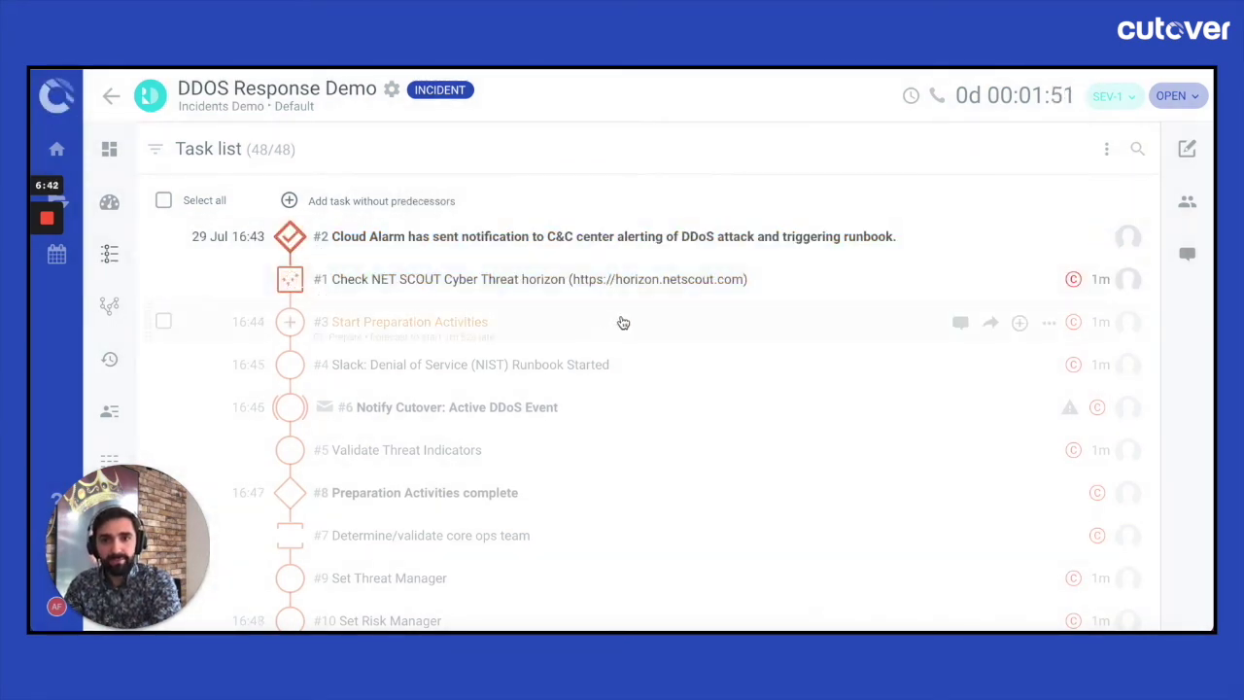
{"action": "left_click", "coordinate": [291, 280]}
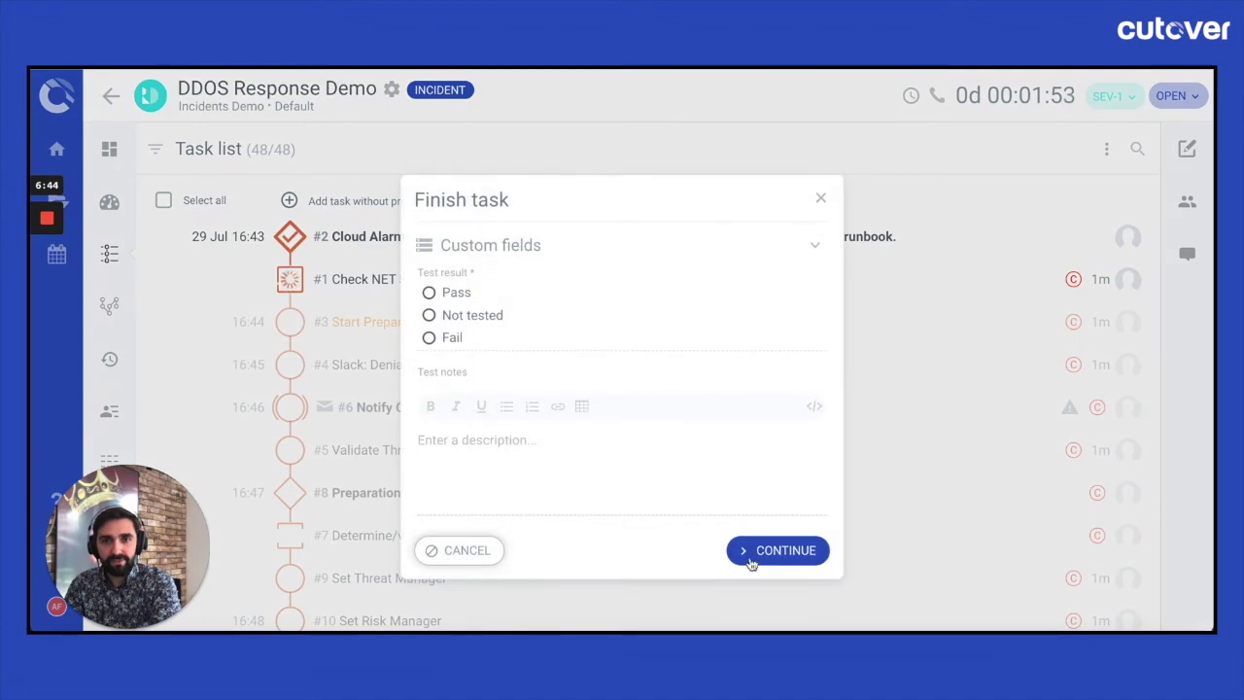
{"action": "left_click", "coordinate": [762, 555]}
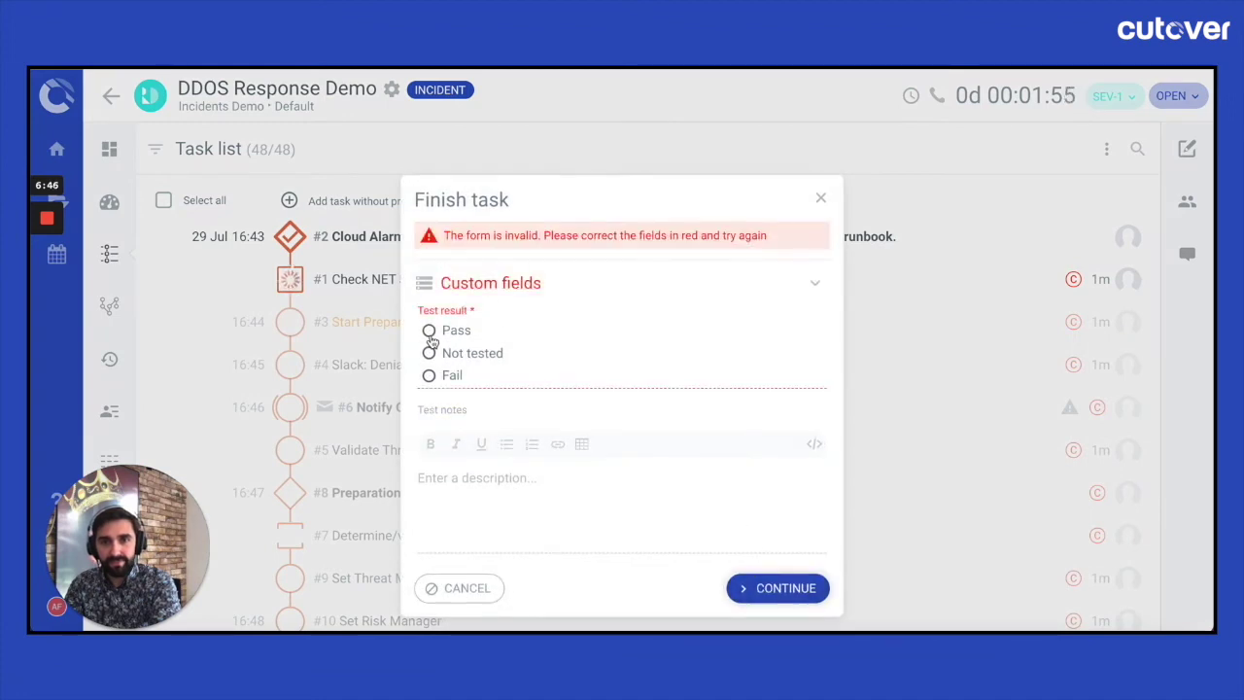
{"action": "left_click", "coordinate": [430, 336]}
{"action": "left_click", "coordinate": [739, 588]}
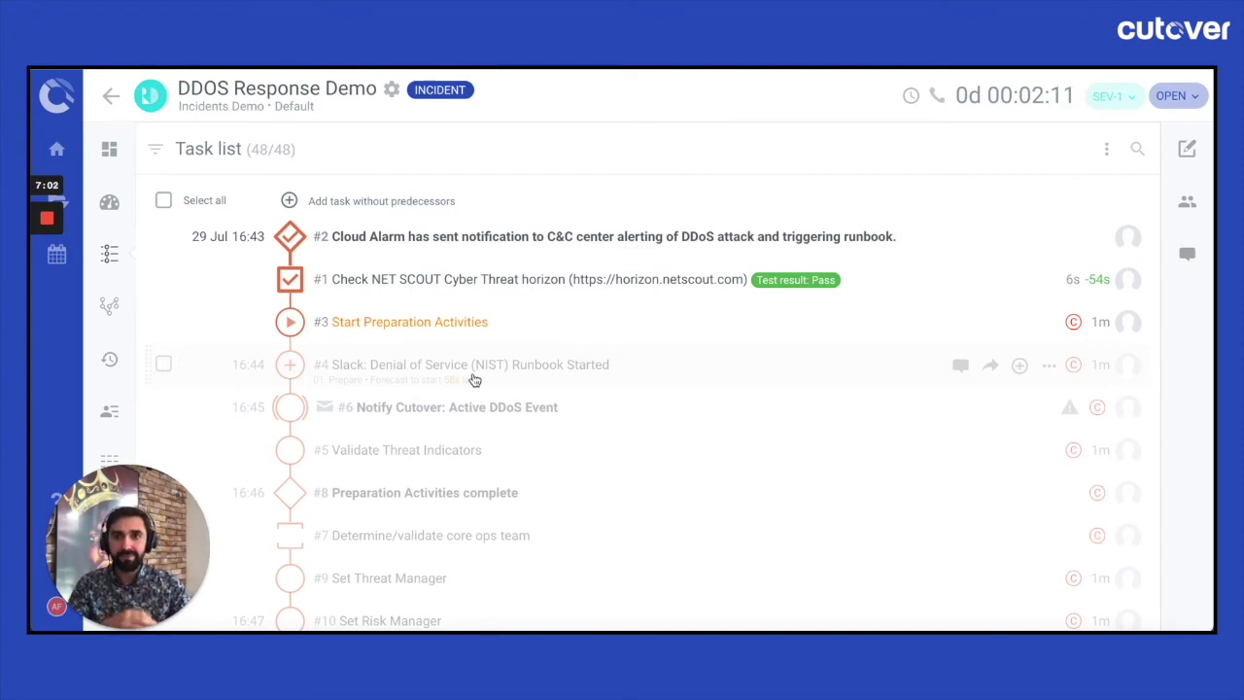
Show the runbook's activity history and change the incident severity to Sev-2
{"action": "left_click", "coordinate": [110, 362]}
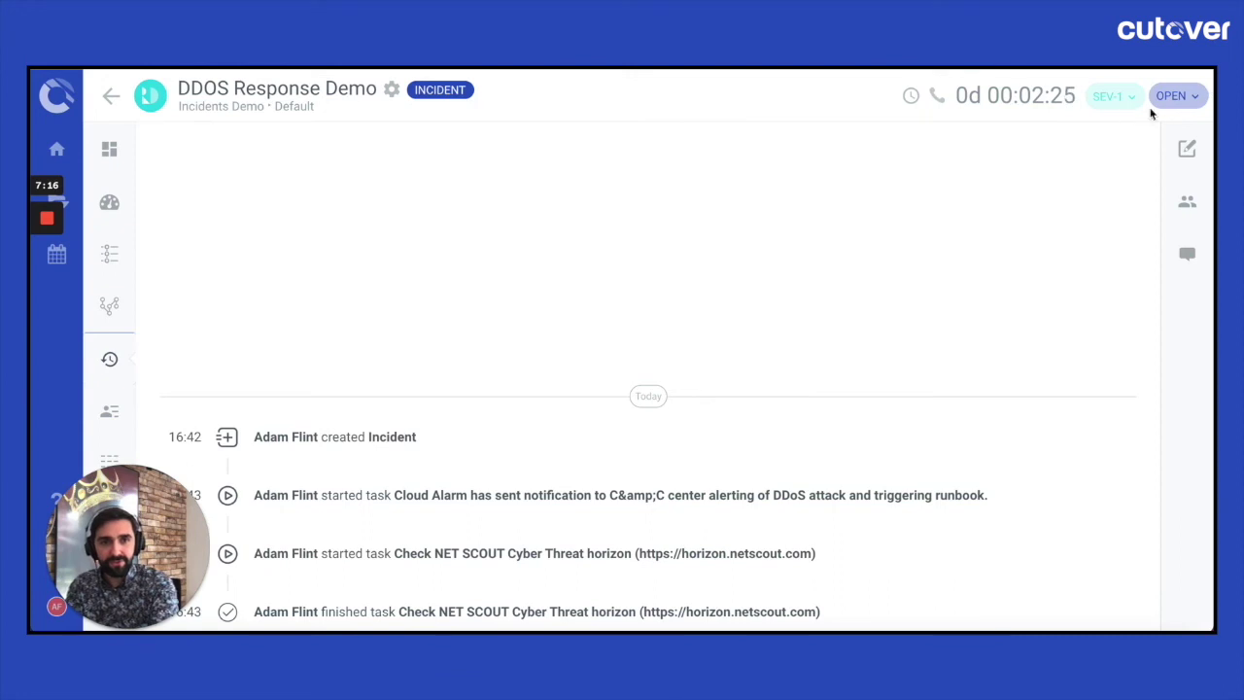
{"action": "left_click", "coordinate": [1114, 99]}
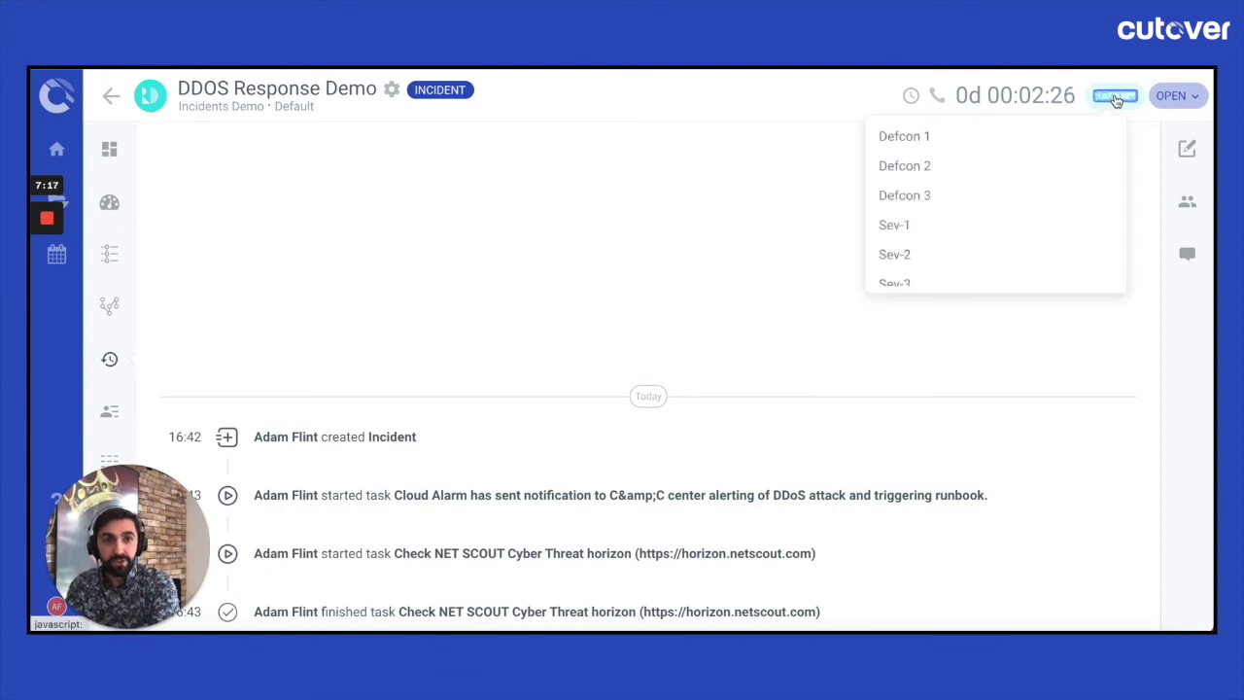
{"action": "left_click", "coordinate": [940, 258]}
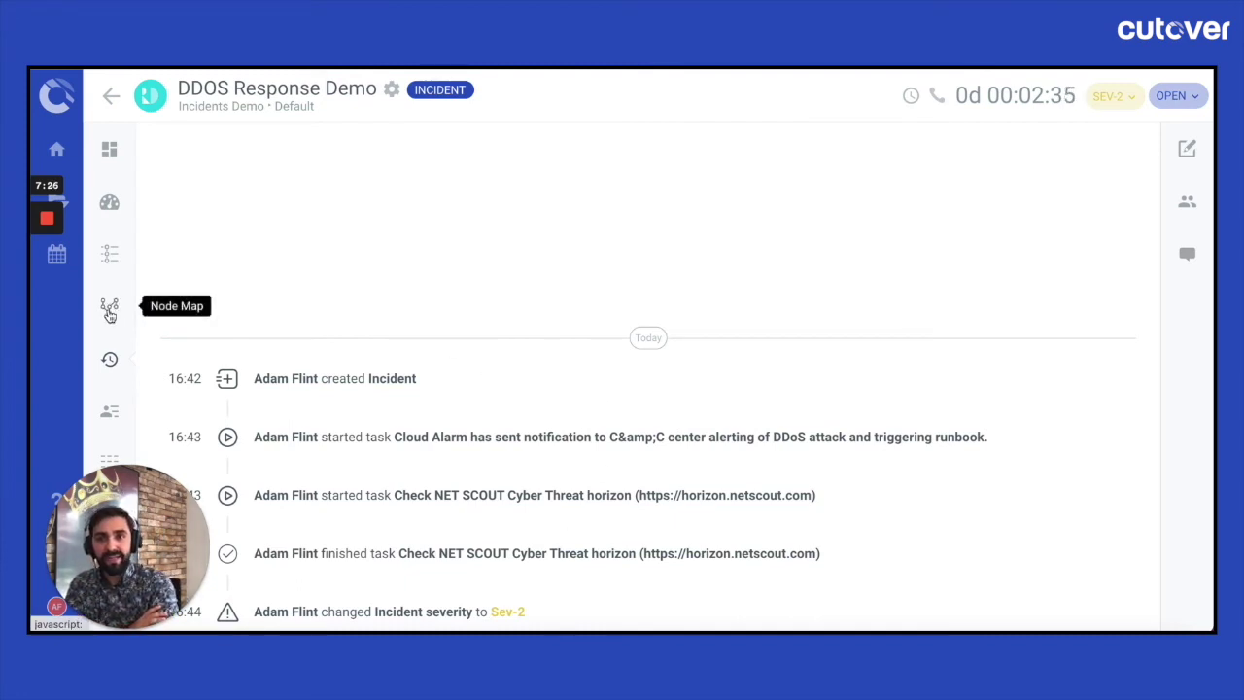
Return to the task list, and start and complete task #3, Start Preparation Activities
{"action": "left_click", "coordinate": [109, 253]}
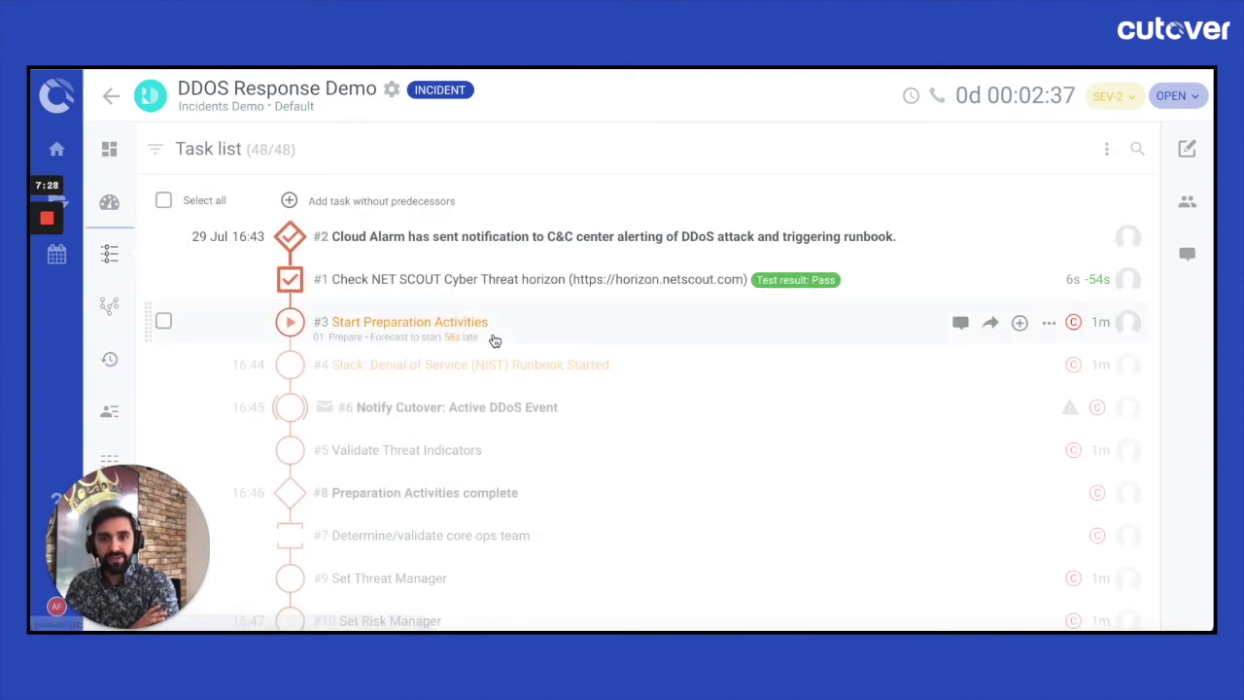
{"action": "left_click", "coordinate": [290, 323]}
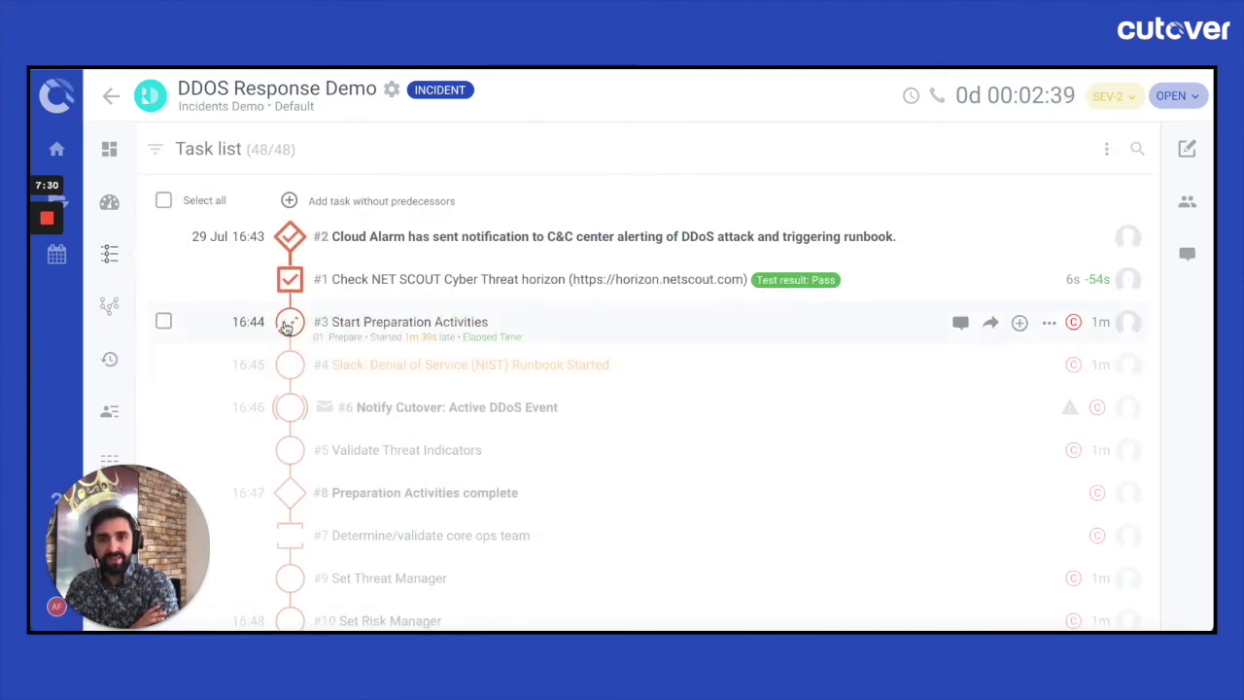
{"action": "left_click", "coordinate": [288, 325]}
{"action": "left_click", "coordinate": [776, 309]}
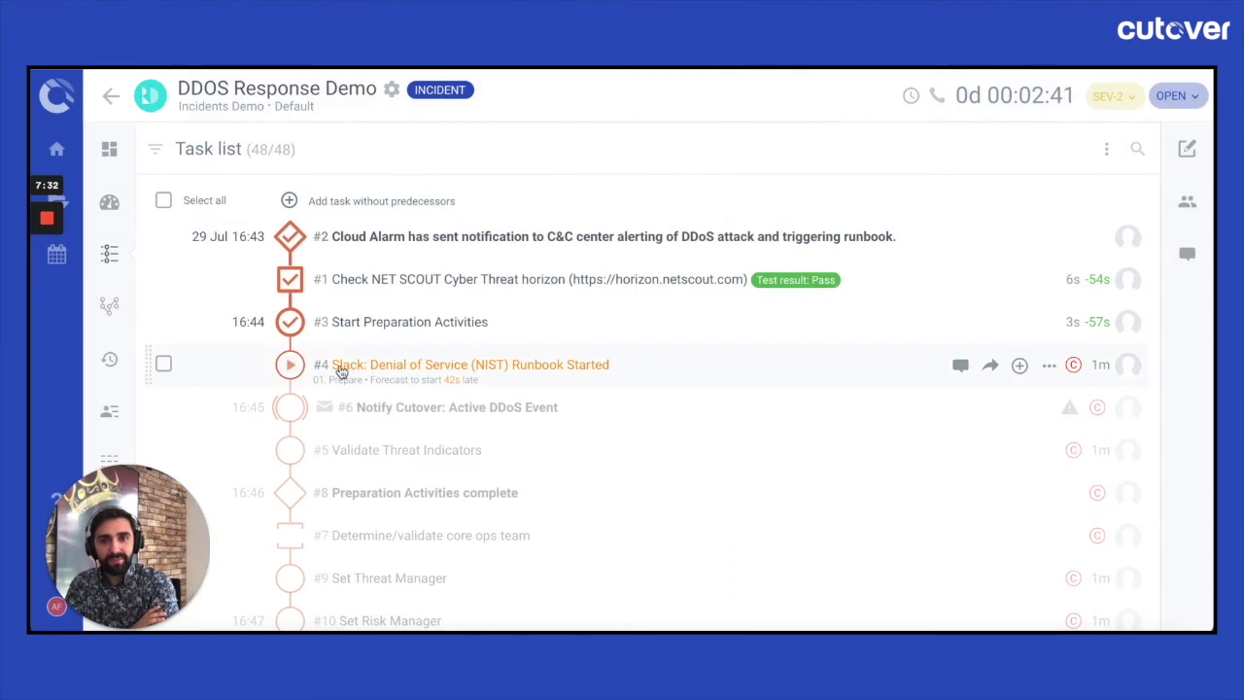
Start and complete task #4, Slack: Denial of Service (NIST) Runbook Started
{"action": "left_click", "coordinate": [292, 365]}
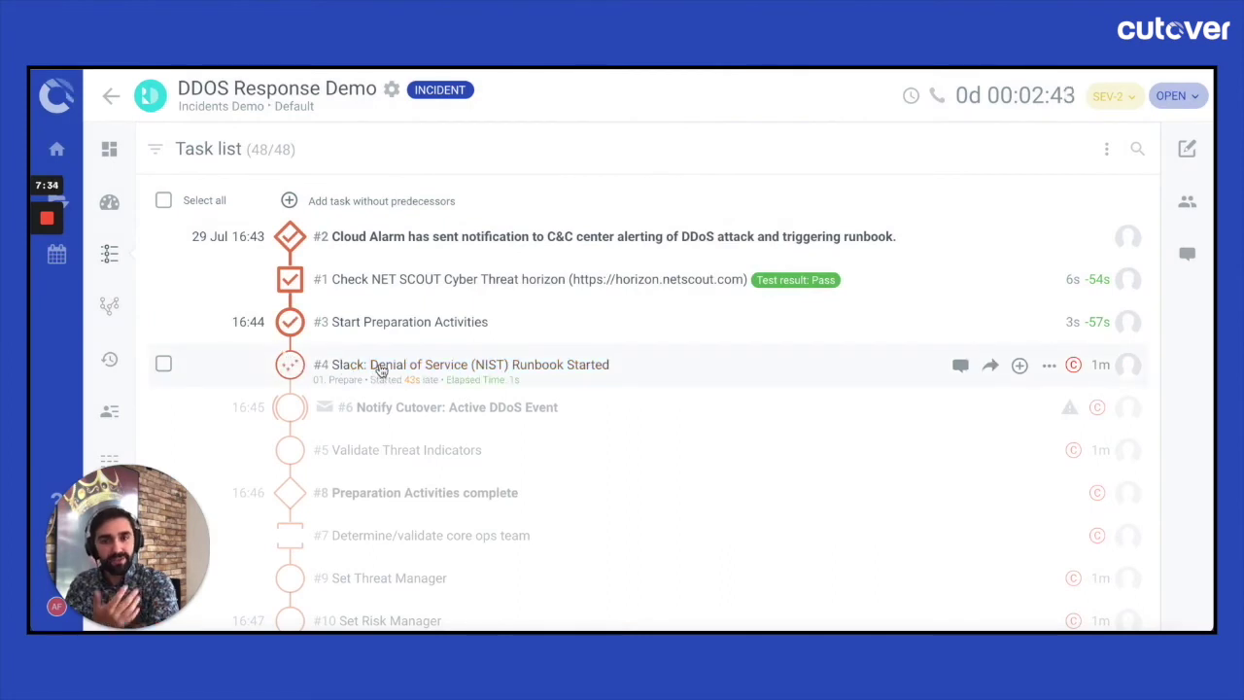
{"action": "left_click", "coordinate": [292, 364]}
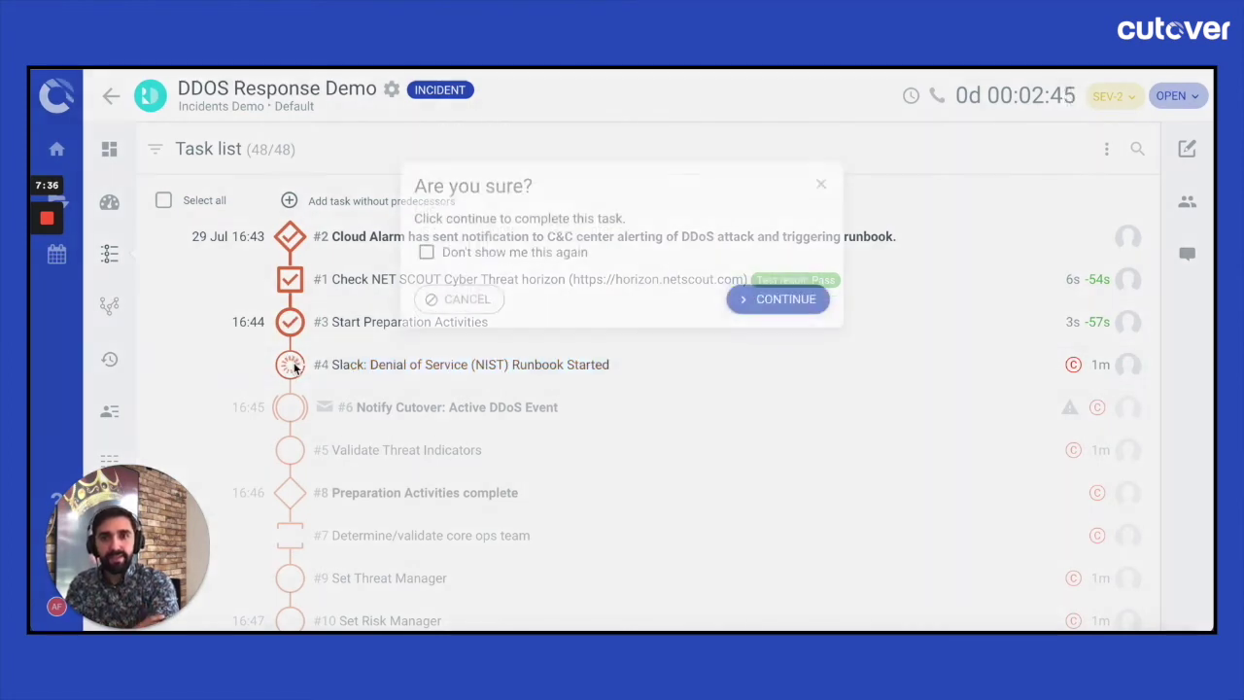
{"action": "left_click", "coordinate": [768, 313]}
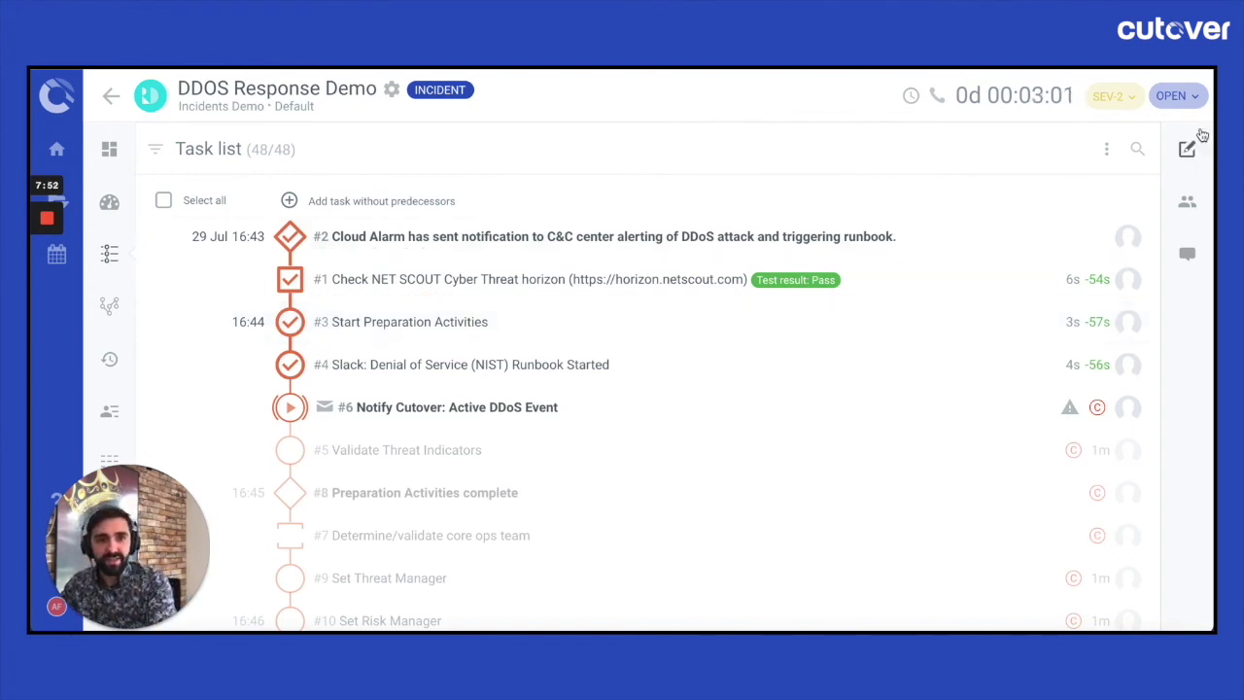
Close the incident with Demo as the reason, abandoning the remaining tasks, and submit a runbook rating of 5 - Excellent
{"action": "left_click", "coordinate": [1177, 96]}
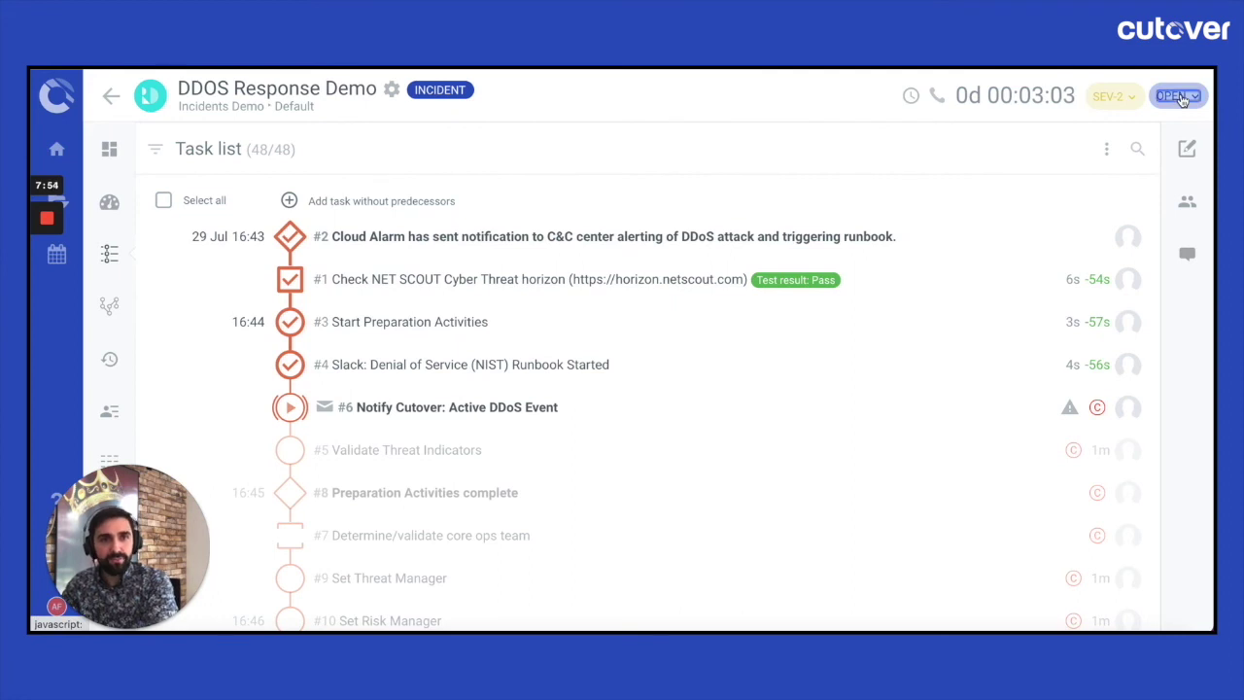
{"action": "left_click", "coordinate": [975, 164]}
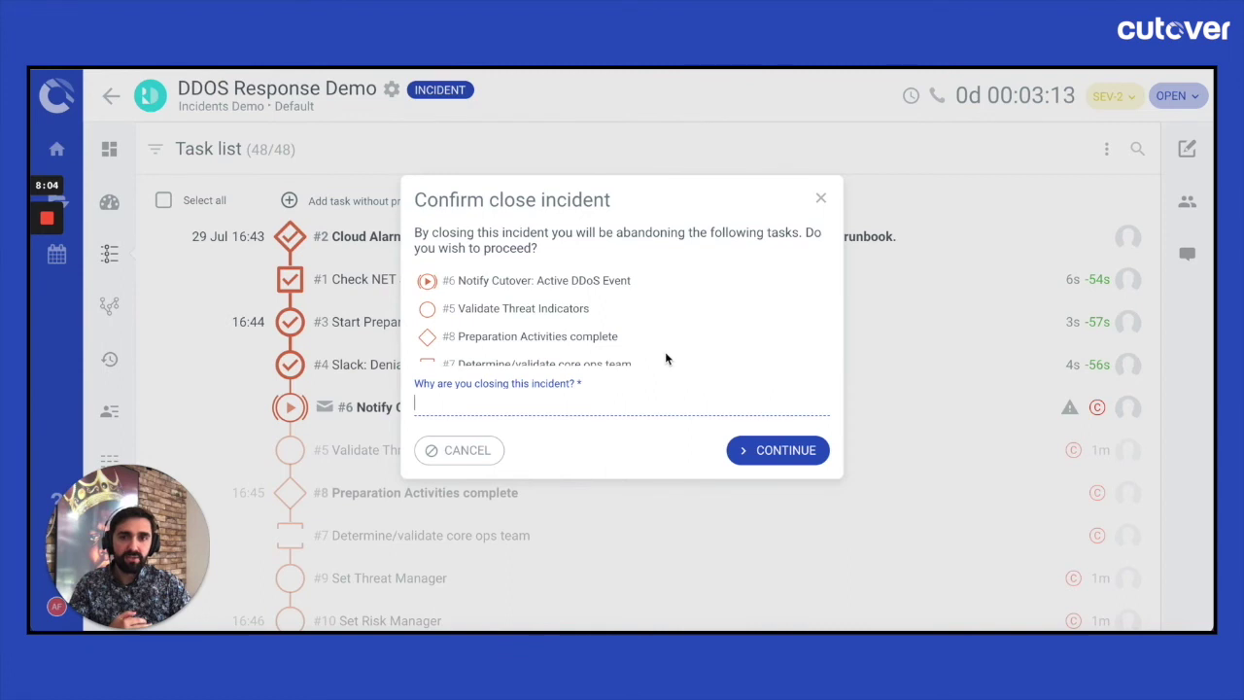
{"action": "type", "text": "Demo"}
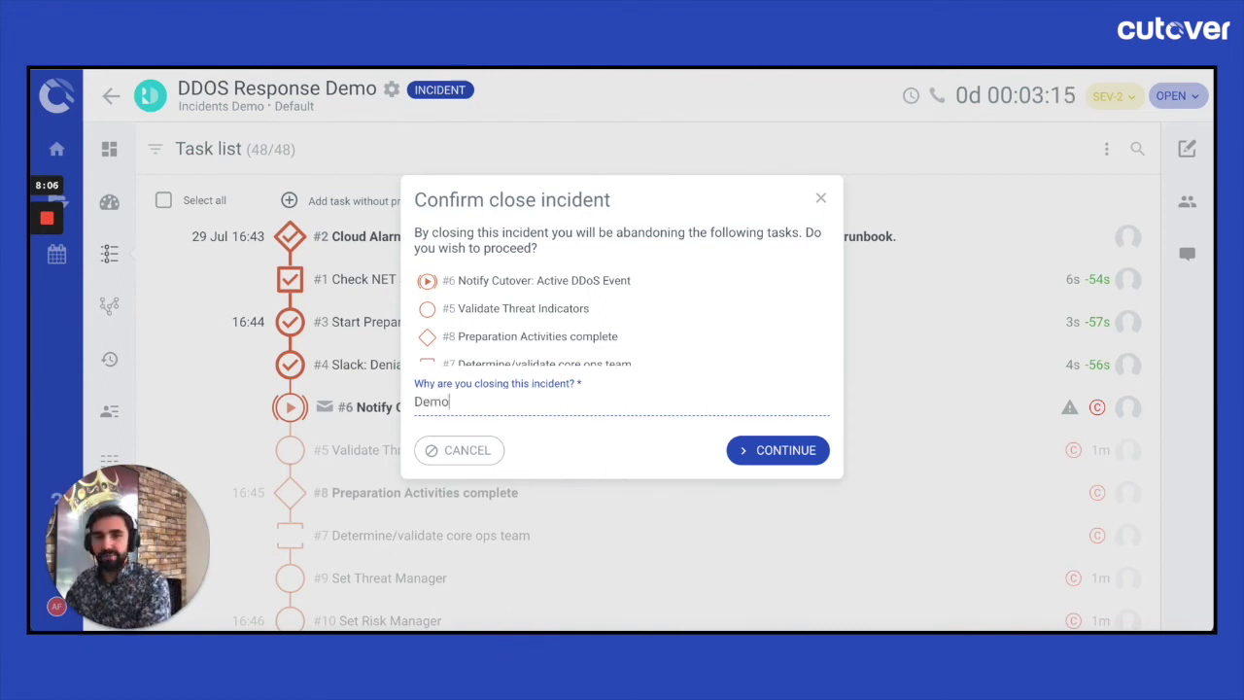
{"action": "left_click", "coordinate": [766, 453]}
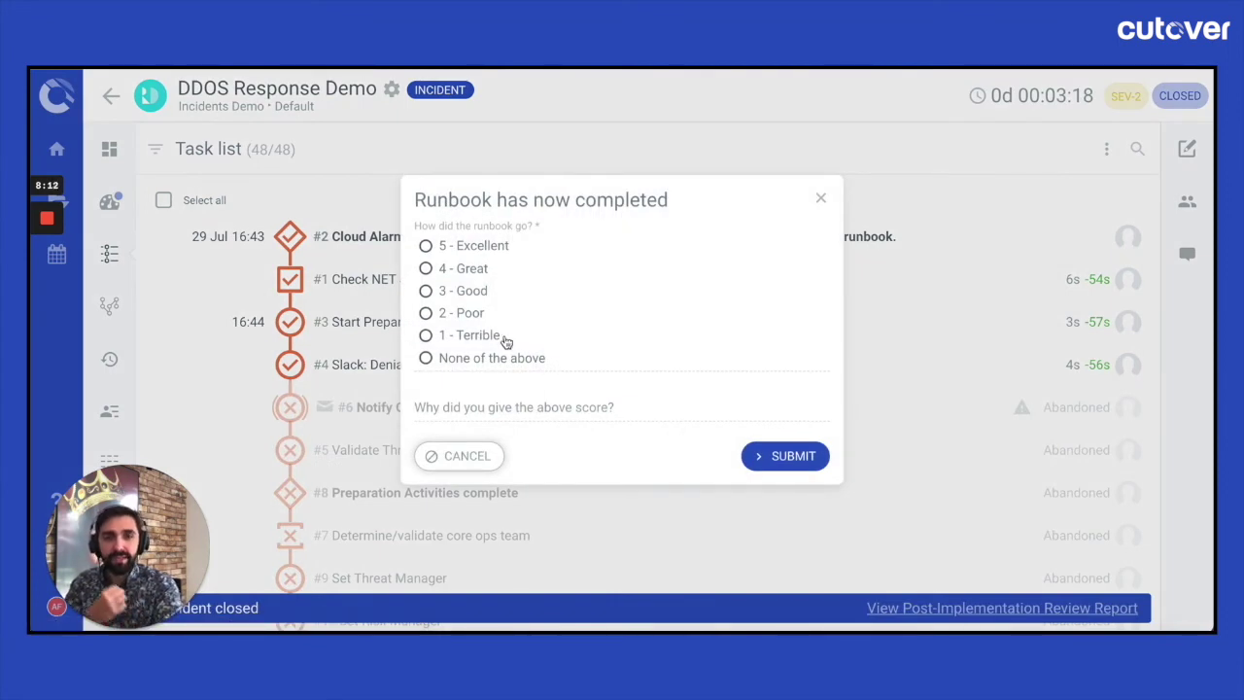
{"action": "left_click", "coordinate": [438, 251]}
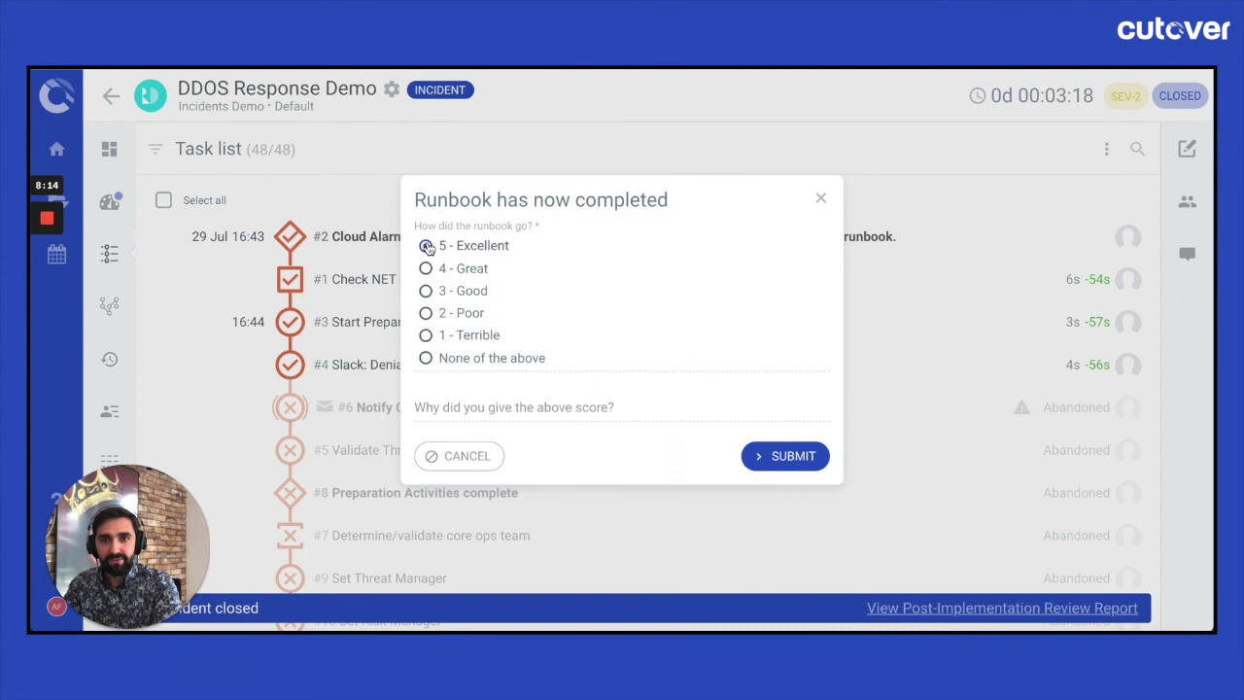
{"action": "left_click", "coordinate": [779, 457]}
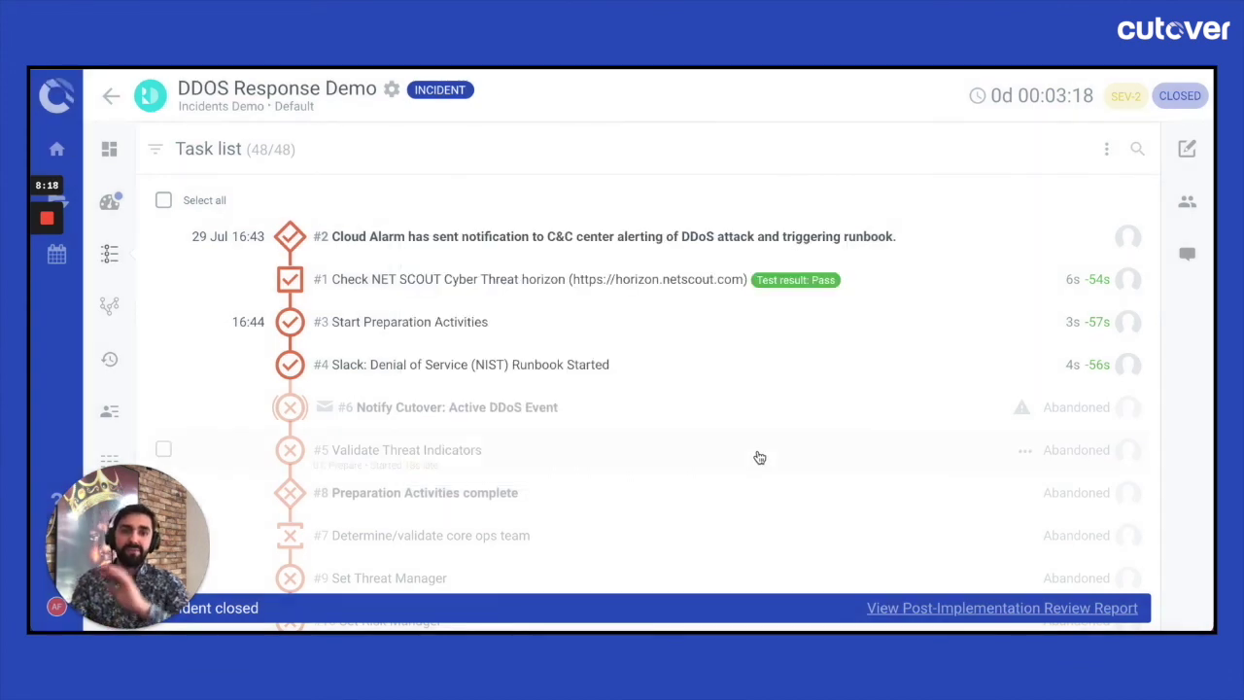